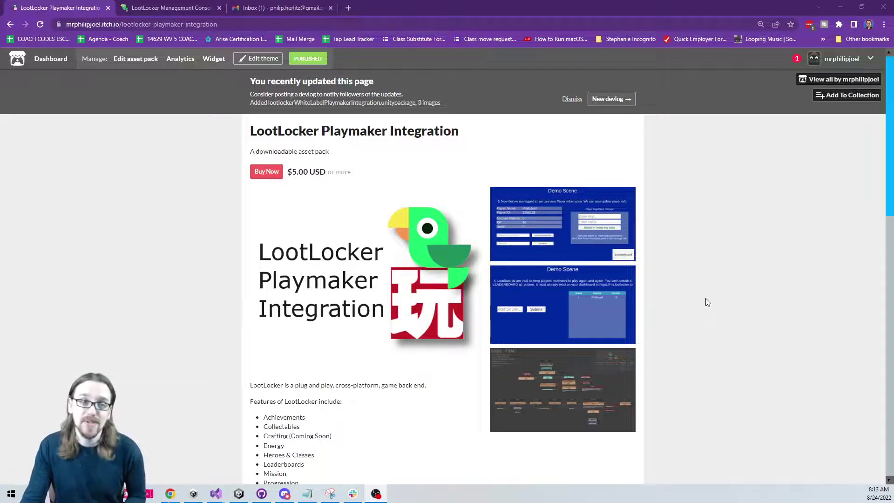
Switch from the itch.io asset page in Chrome to the Unity editor with DemoScene
left_click(239, 494)
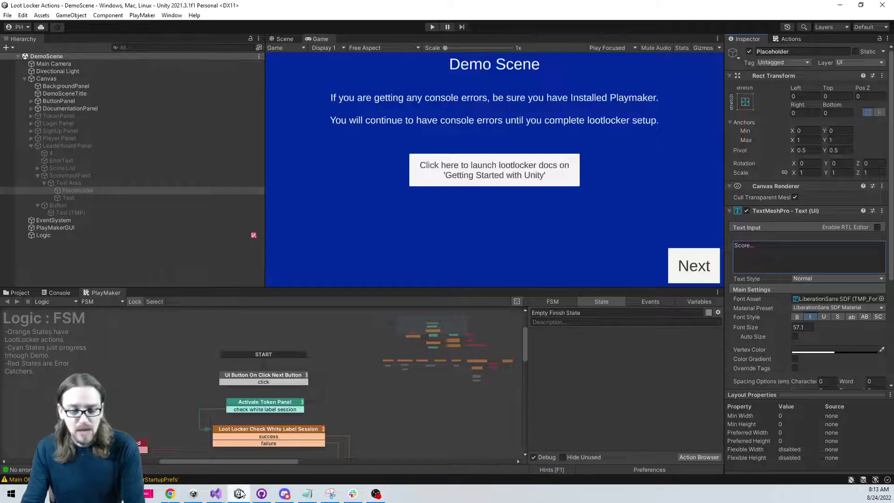
Show the Demo folder in an enlarged Project panel, then return to the itch.io page
left_click(238, 494)
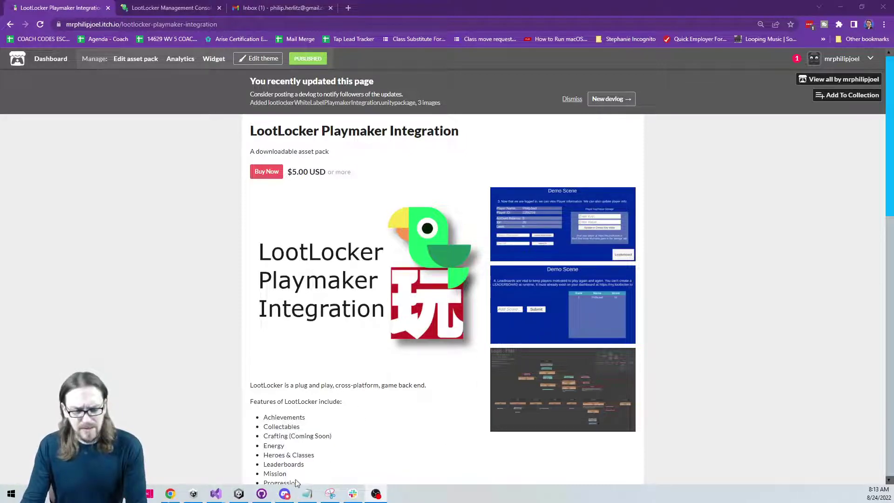
left_click(239, 493)
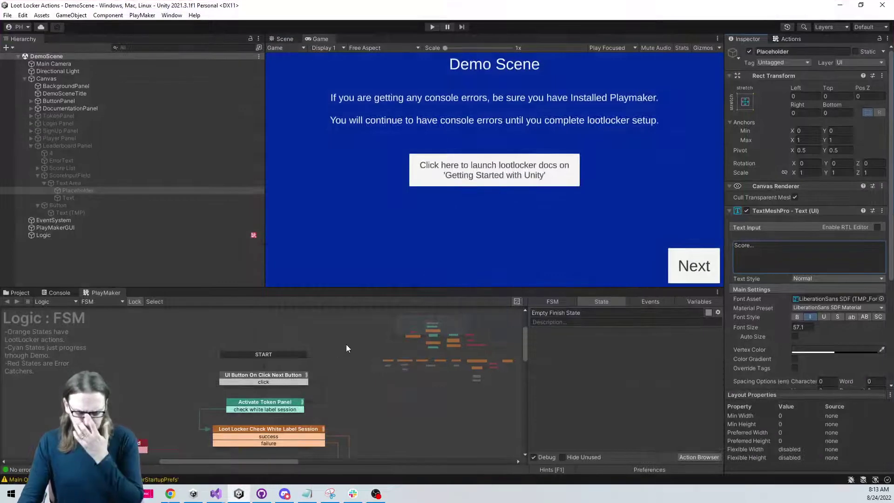
left_click(21, 293)
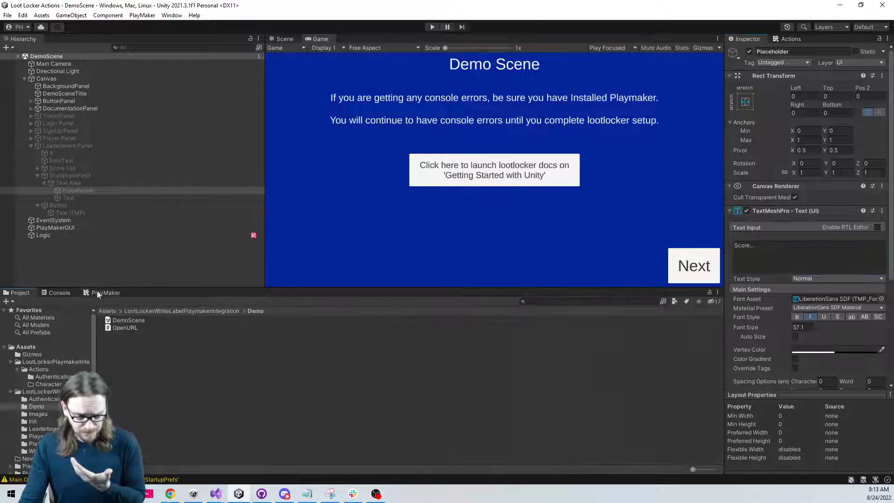
left_click_drag(347, 287, 348, 231)
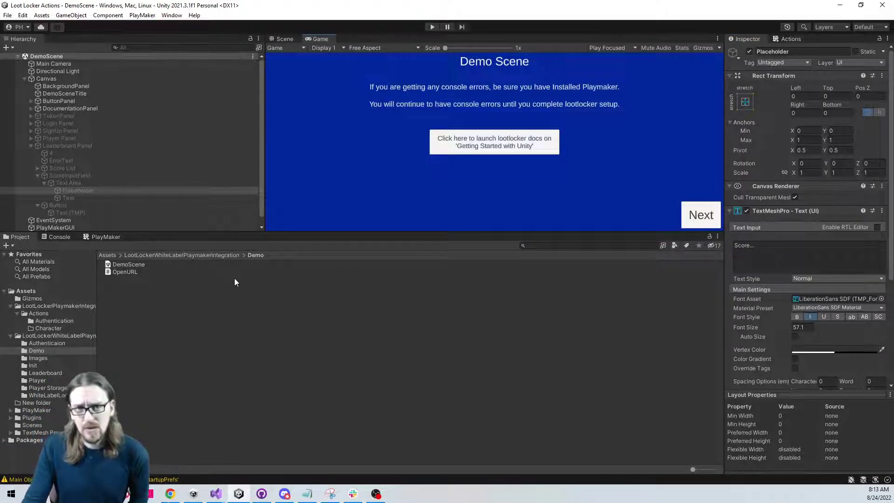
left_click(170, 494)
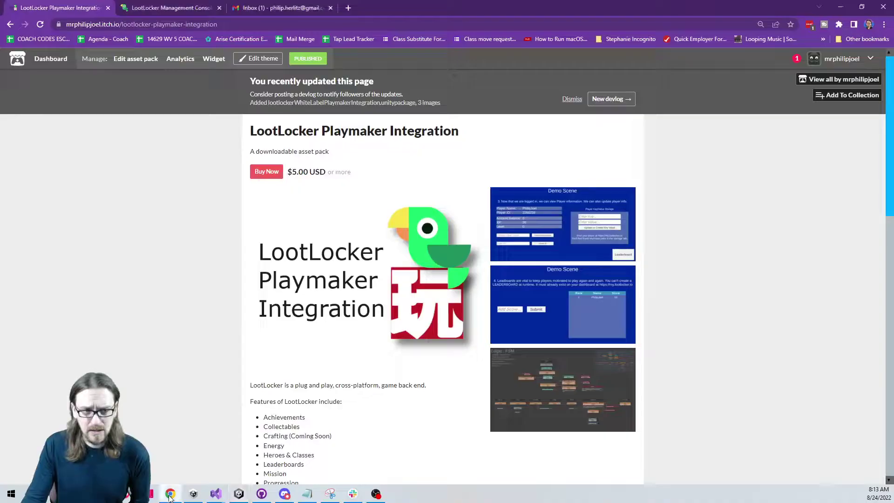
From the Management Console home dashboard, open the LootLocker documentation in a new tab
left_click(183, 9)
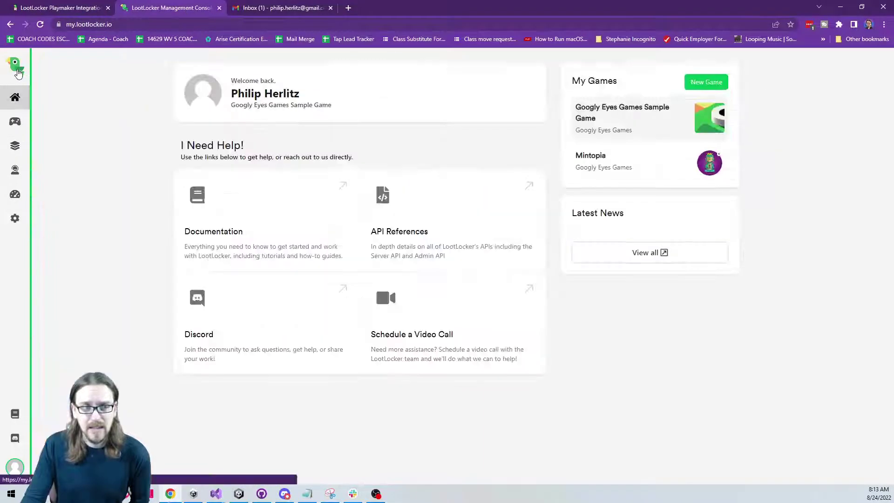
left_click(15, 70)
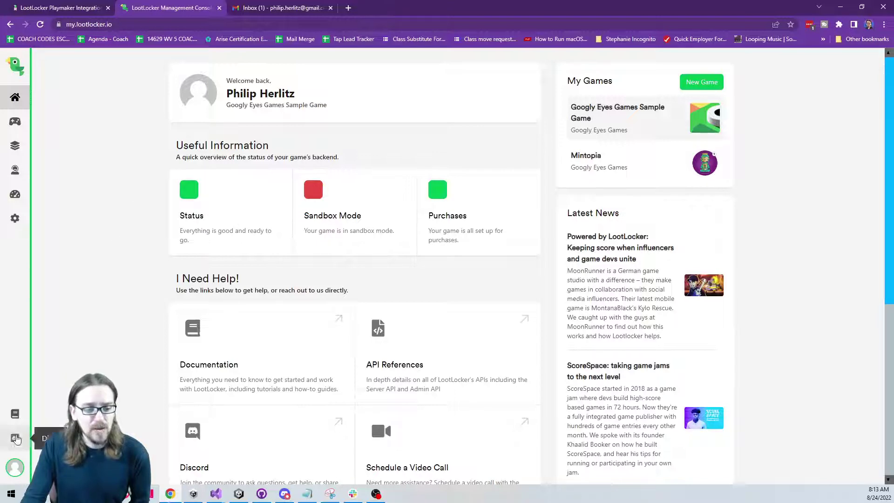
left_click(203, 350)
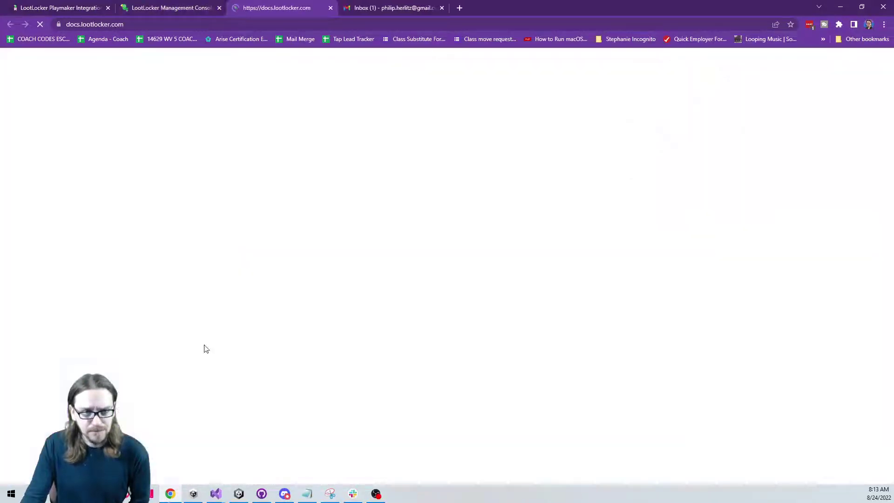
Reach the Get Started with Unity guide via the SDKs page, then return to itch.io
scroll(111, 244, "down", 5)
scroll(112, 246, "down", 7)
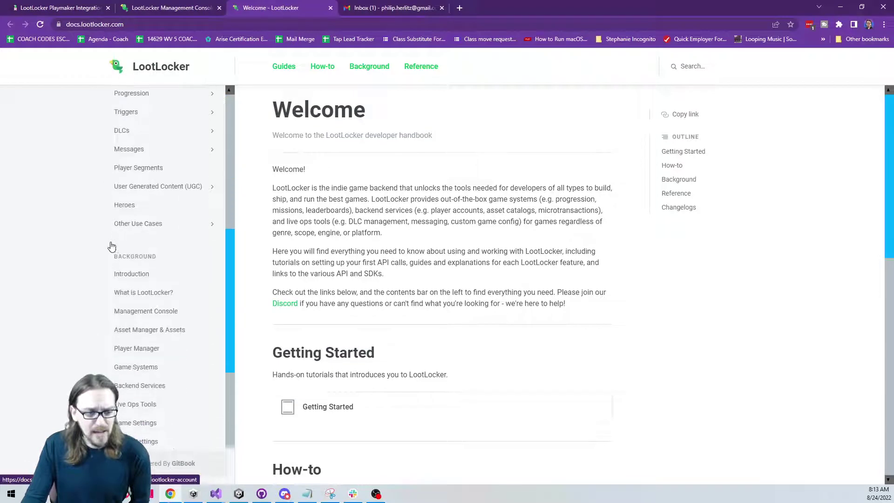
scroll(113, 255, "down", 2)
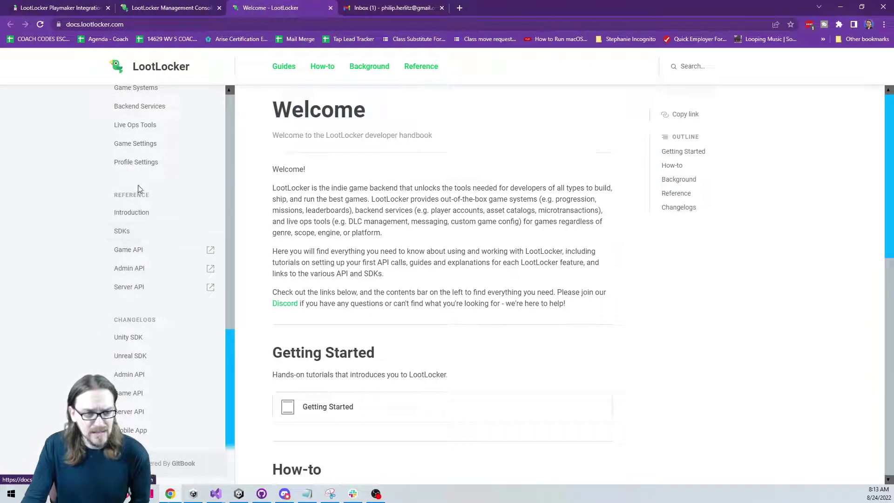
left_click(125, 230)
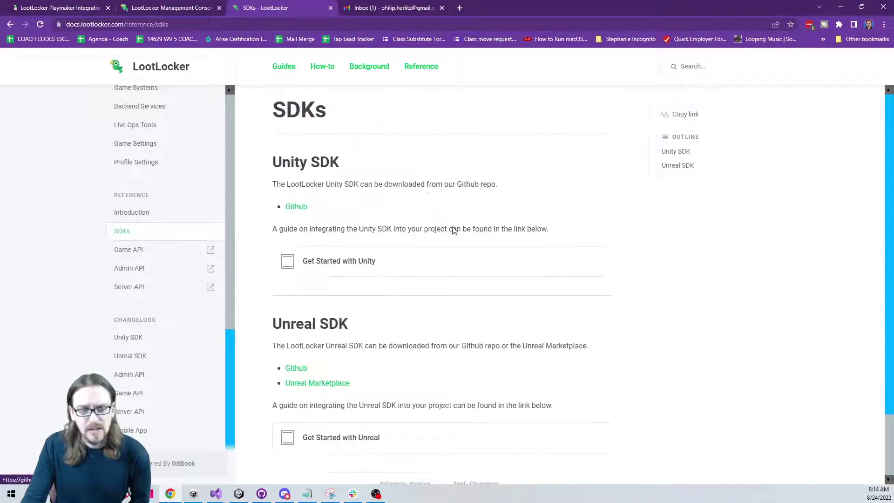
left_click(327, 263)
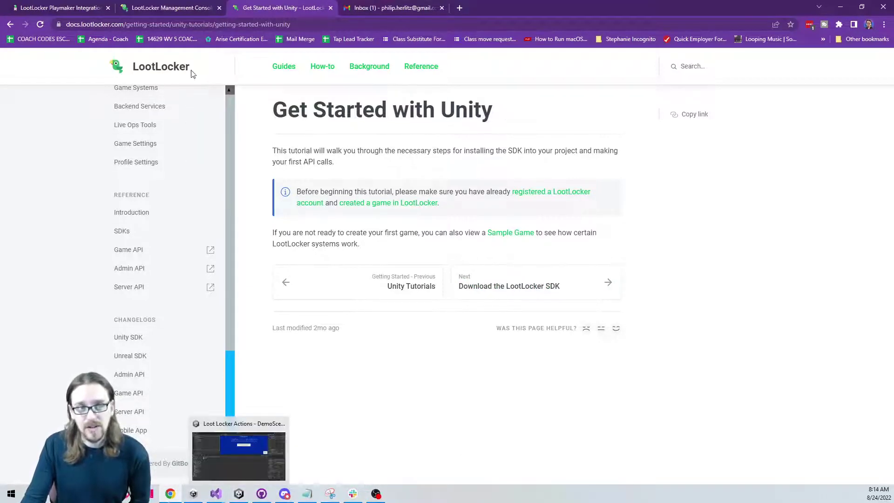
left_click(172, 7)
left_click(75, 7)
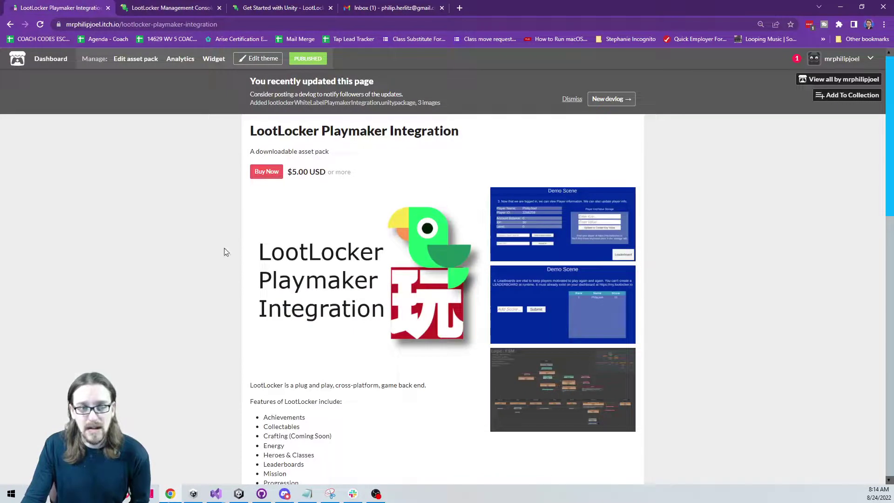
Open DemoScene from LootLockerWhiteLabelPlaymakerIntegration > Demo and enter Play mode
left_click(231, 494)
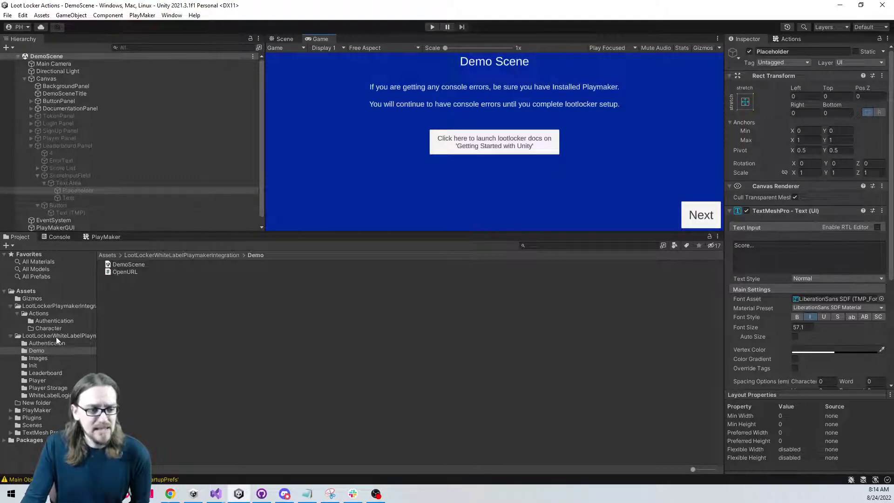
left_click(190, 255)
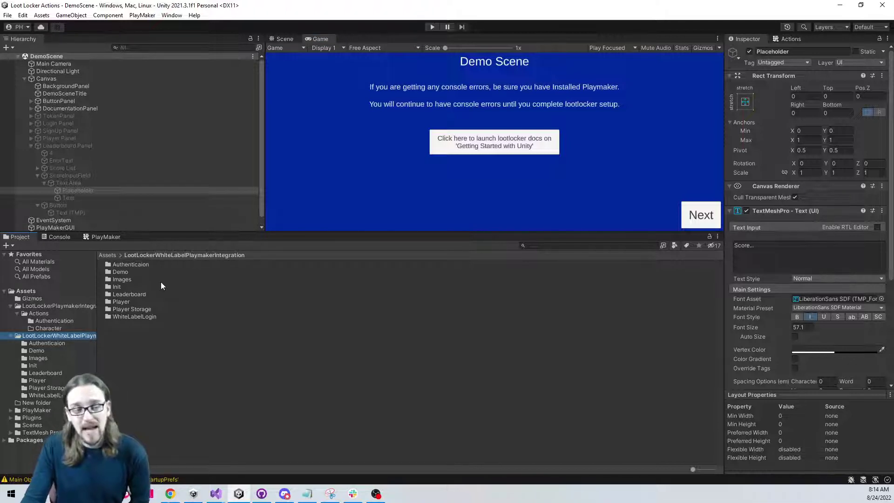
double_click(119, 272)
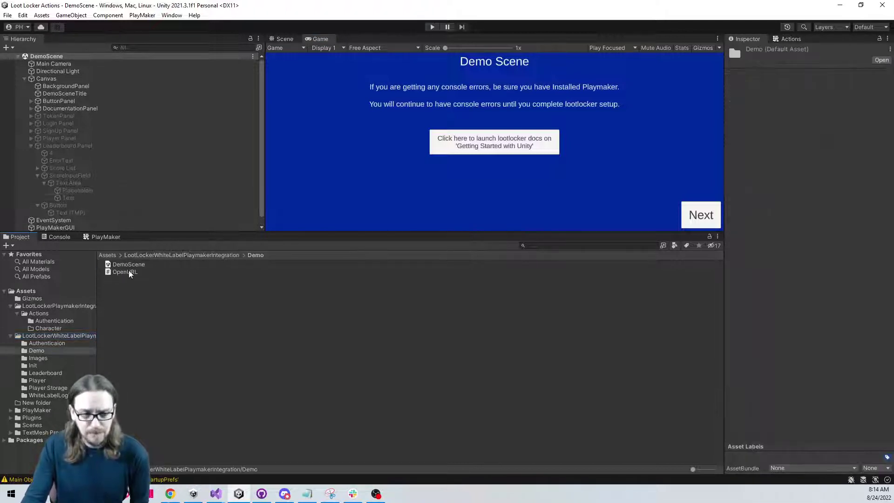
double_click(128, 264)
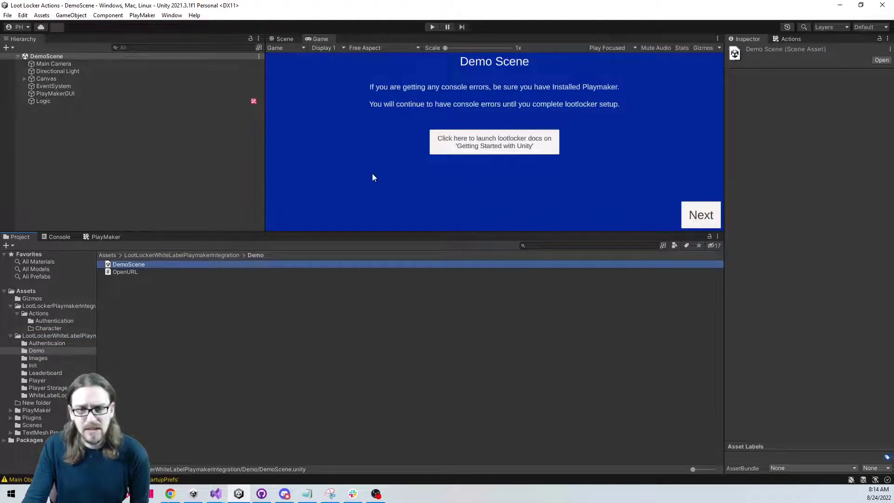
left_click(432, 27)
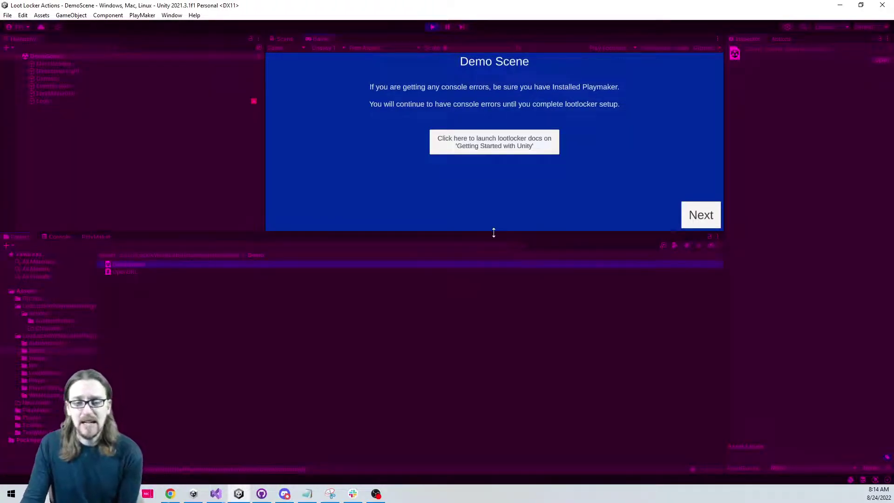
Select the Logic object and maximize its PlayMaker FSM graph to view all states
left_click_drag(494, 231, 493, 261)
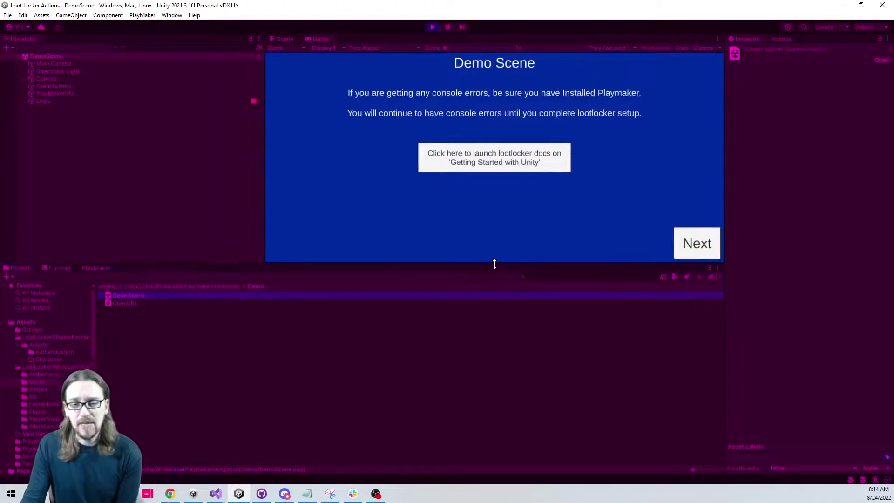
left_click(44, 101)
left_click(101, 273)
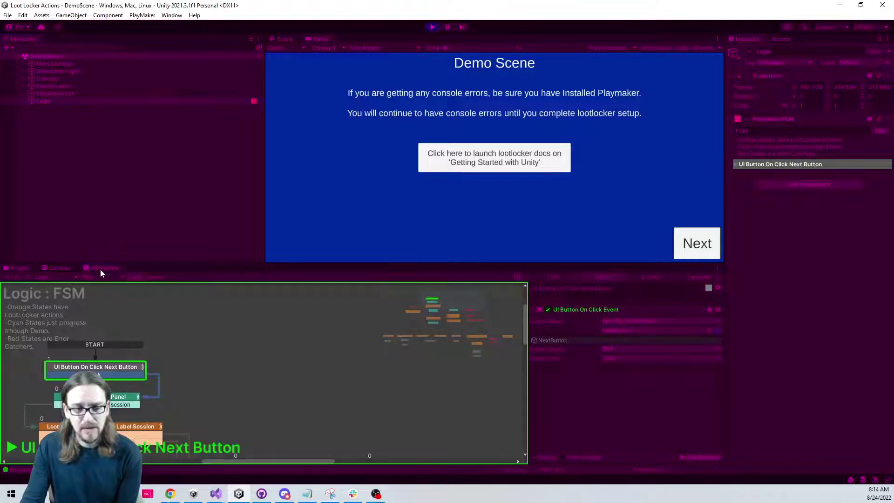
right_click(93, 267)
left_click(121, 272)
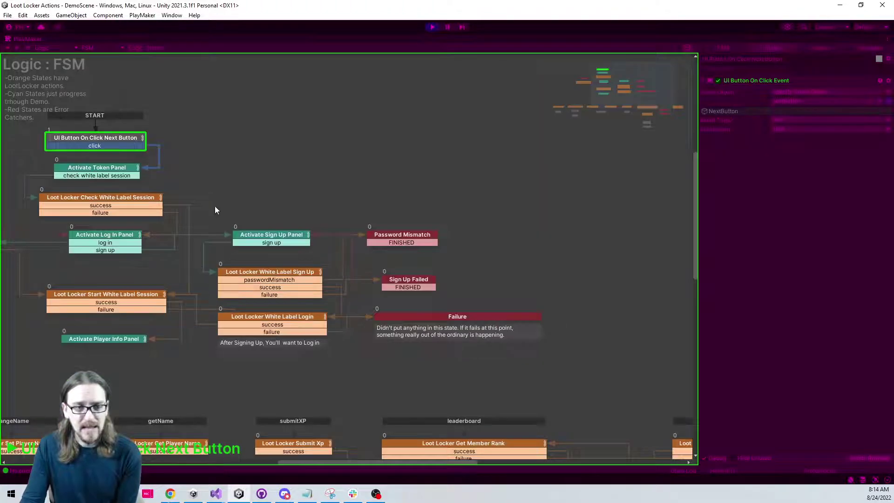
middle_click_drag(216, 208, 426, 192)
middle_click_drag(516, 174, 482, 177)
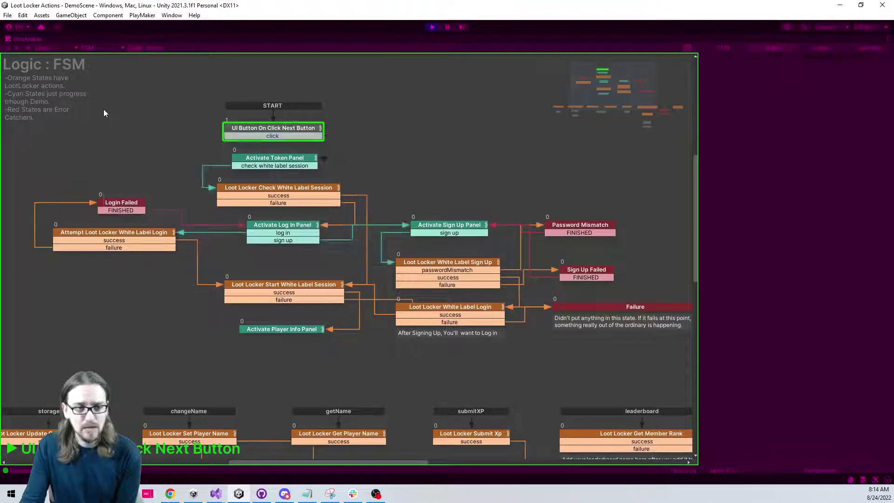
left_click_drag(104, 109, 720, 386)
left_click(358, 141)
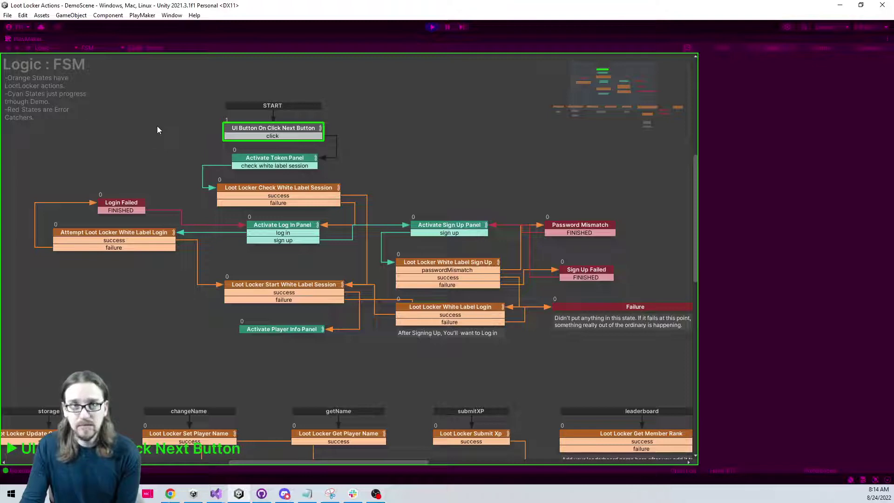
Inspect the Activate Log In Panel state's actions, then restore the normal editor layout
scroll(355, 376, "down", 5)
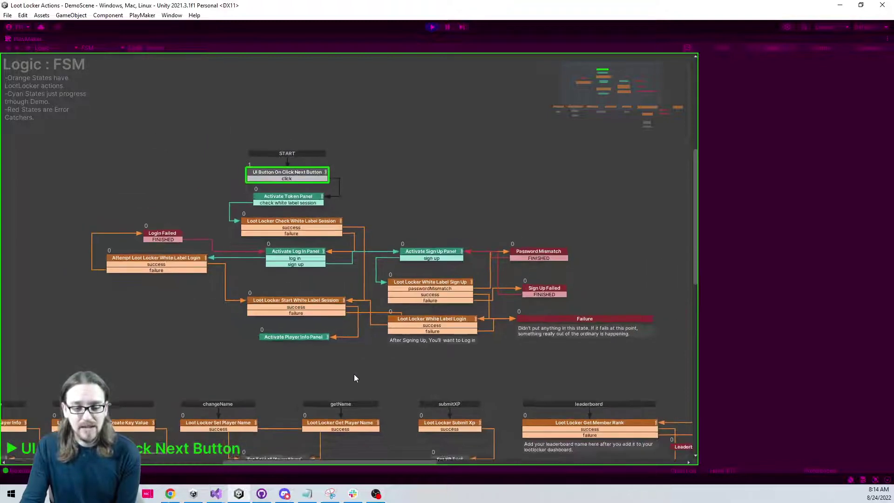
scroll(434, 383, "down", 2)
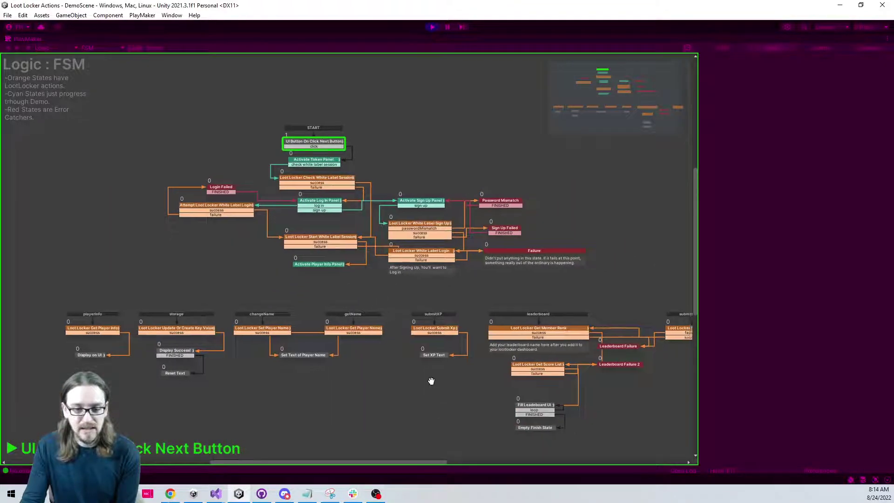
scroll(405, 377, "down", 3)
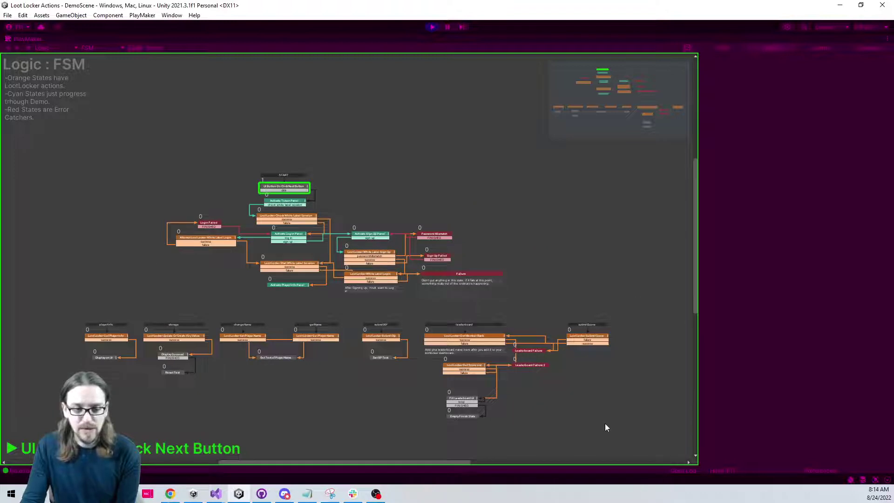
left_click(285, 237)
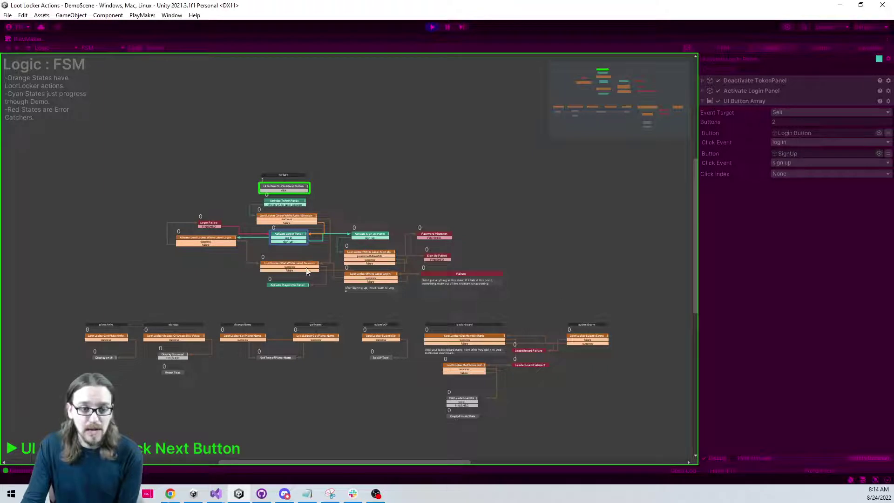
right_click(36, 43)
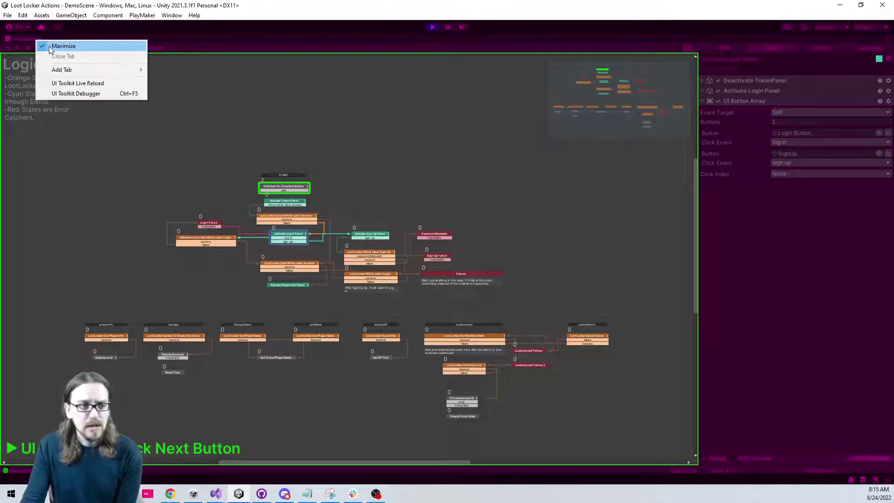
left_click(52, 45)
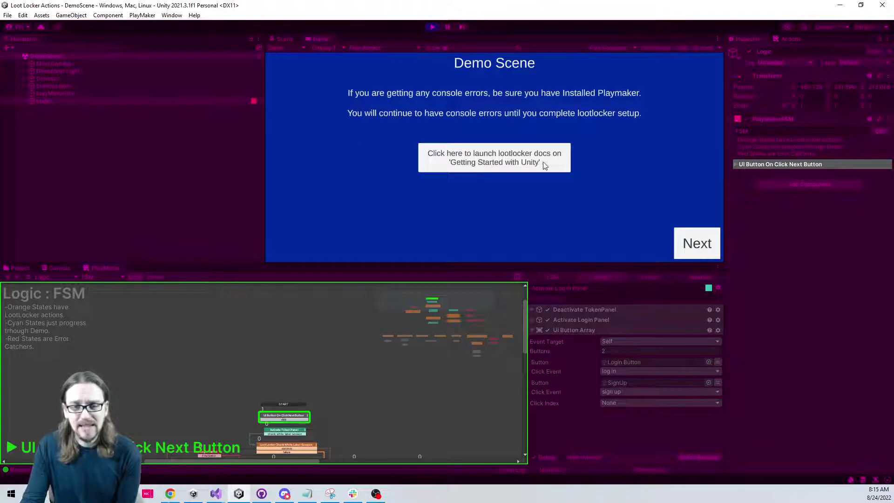
Launch the Getting Started docs from the demo, then advance with Next to the token panel
left_click(497, 162)
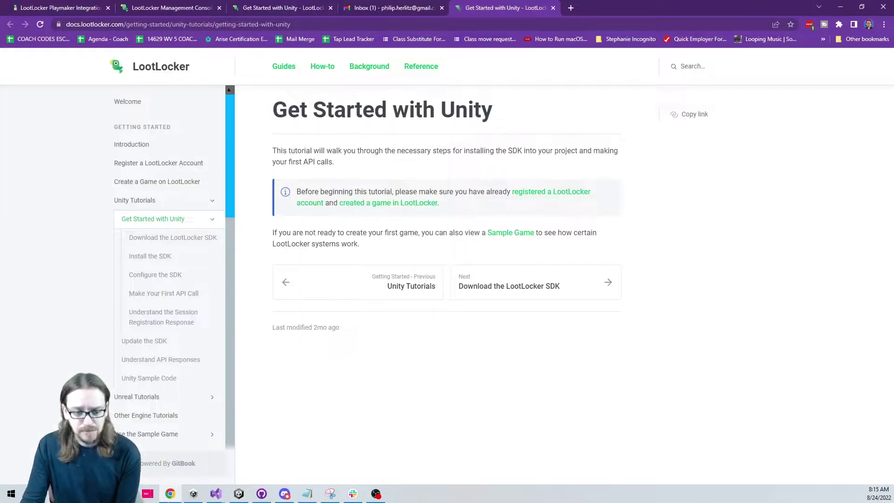
key("alt+Tab")
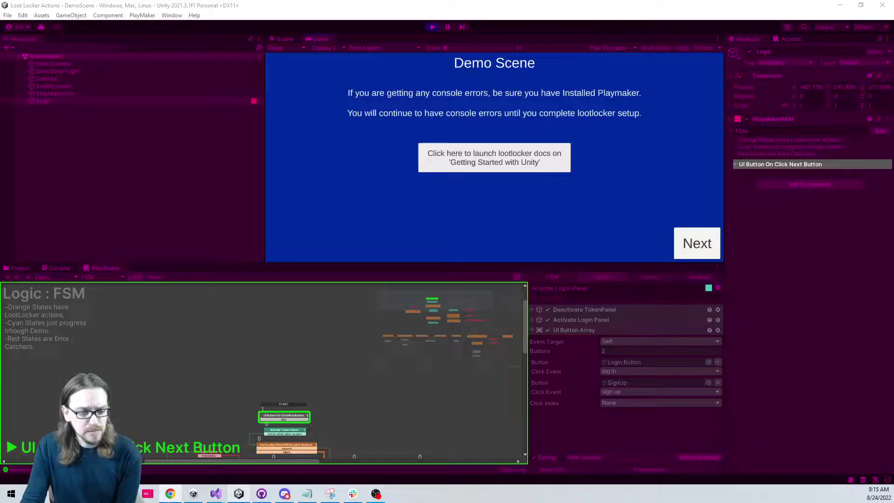
left_click(703, 244)
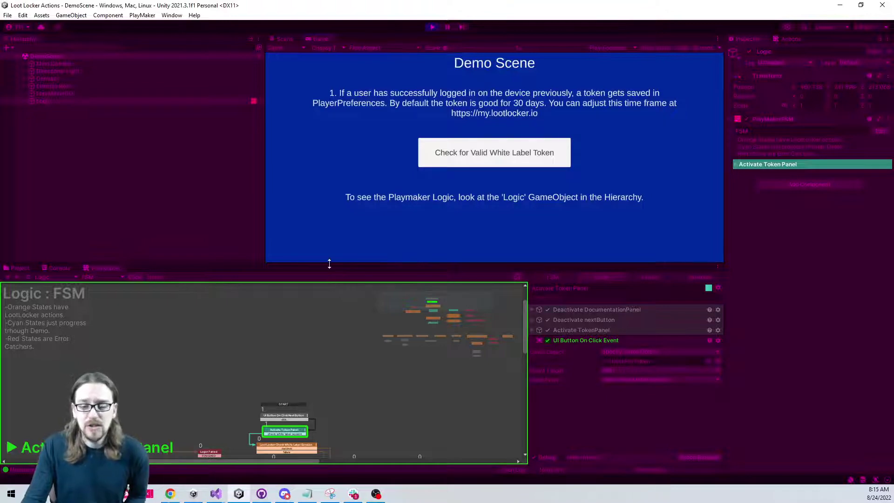
Inspect the Start White Label Session and Attempt White Label Login states, then re-enlarge the Game view
left_click_drag(329, 264, 332, 104)
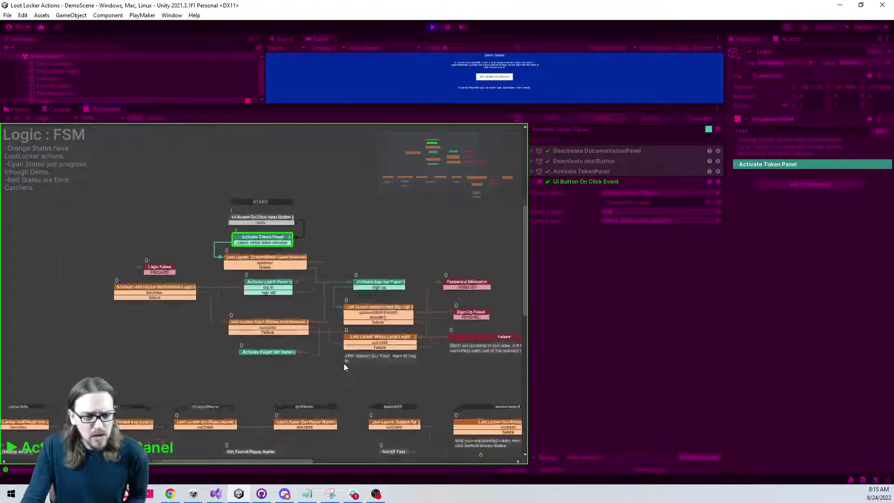
scroll(342, 362, "up", 5)
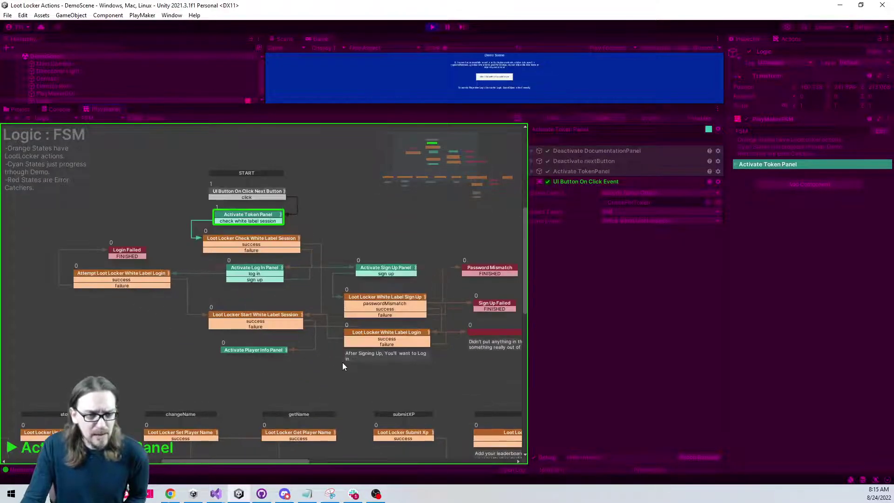
left_click(250, 315)
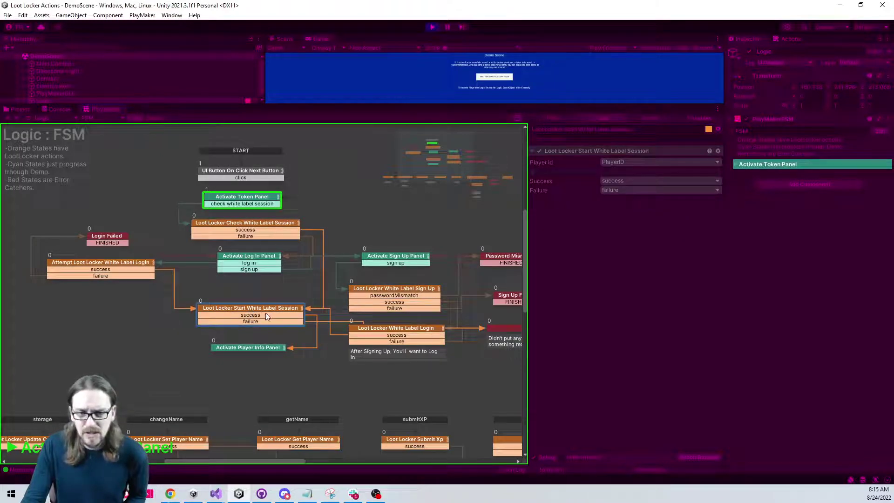
left_click(110, 265)
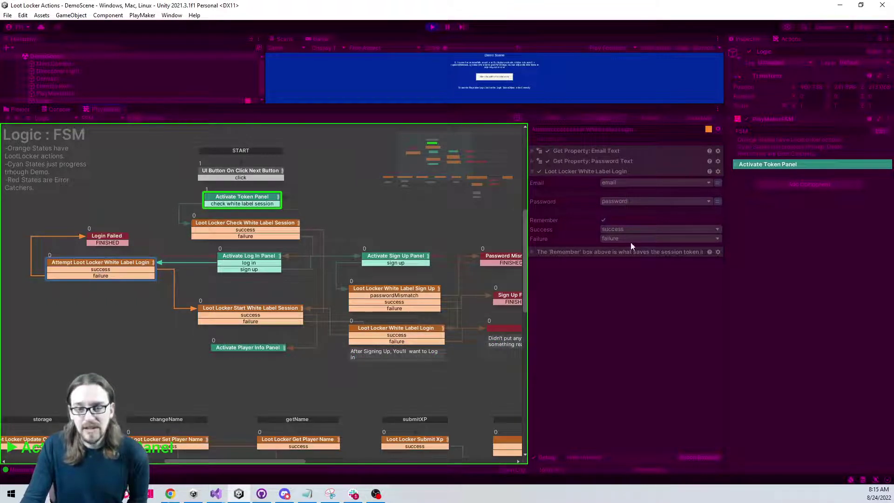
left_click_drag(504, 105, 505, 214)
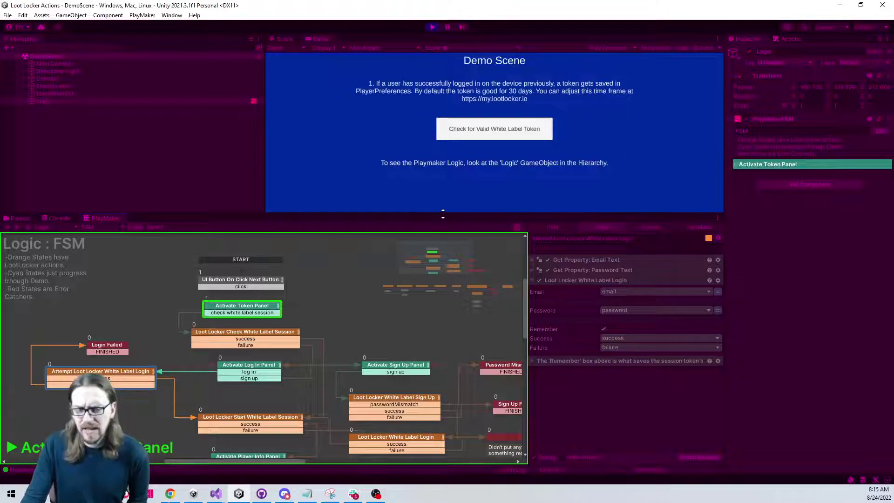
Check for a valid White Label token to show player XP 3500, level 3, then return to the browser
left_click_drag(442, 214, 441, 231)
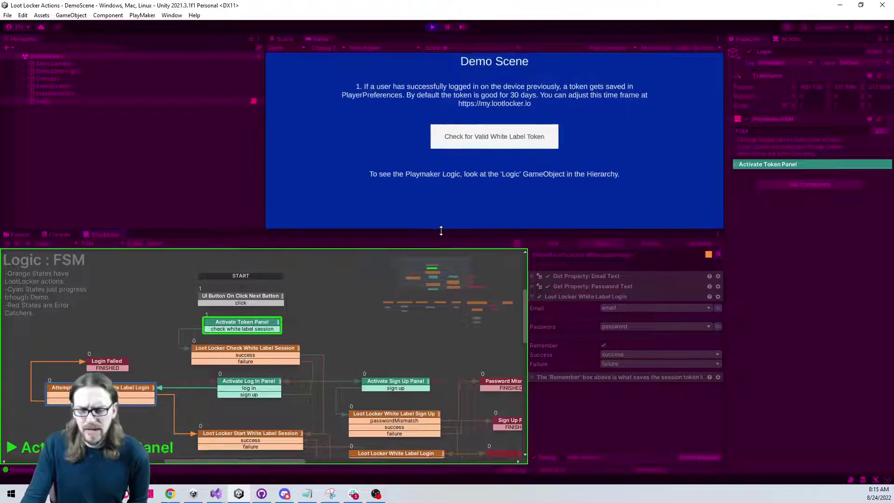
left_click(469, 145)
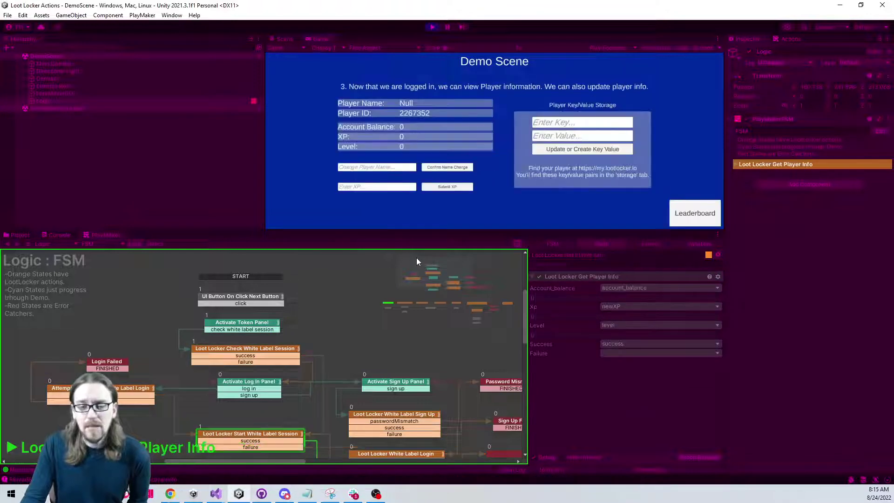
left_click(171, 494)
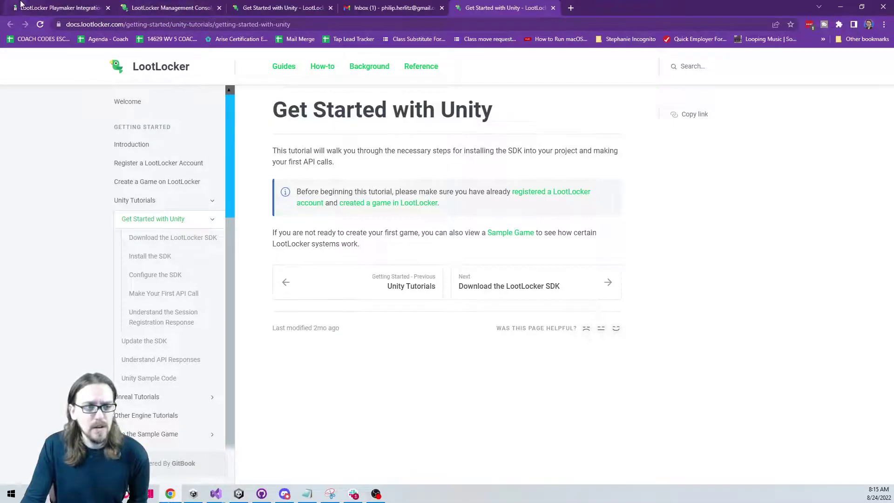
Review the Platforms settings with White Label and Guest Login enabled, then return to itch.io
left_click(23, 8)
left_click(170, 8)
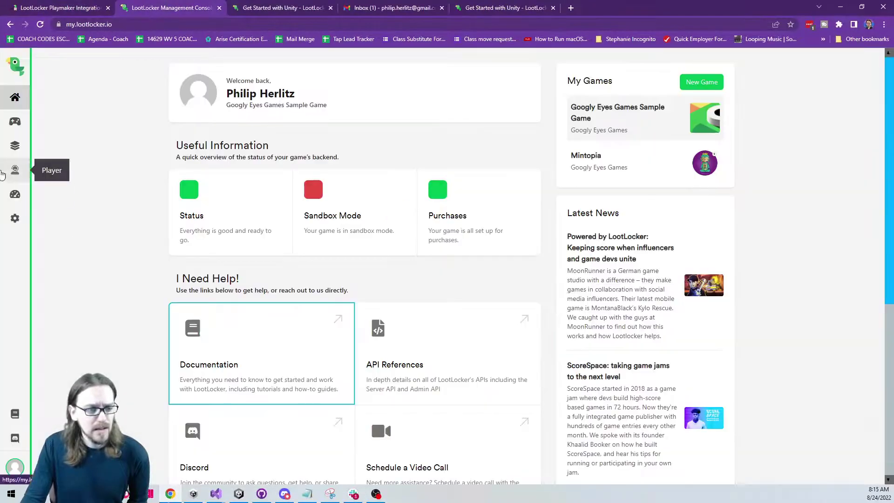
left_click(8, 169)
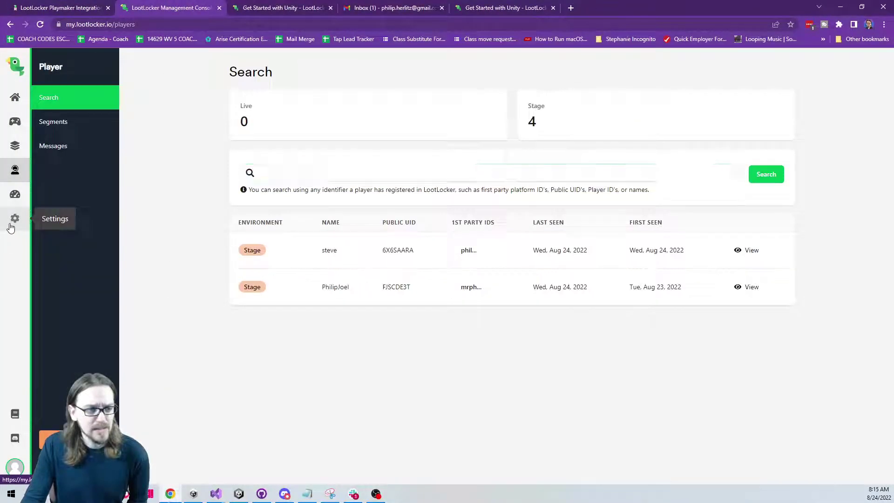
left_click(12, 219)
left_click(73, 121)
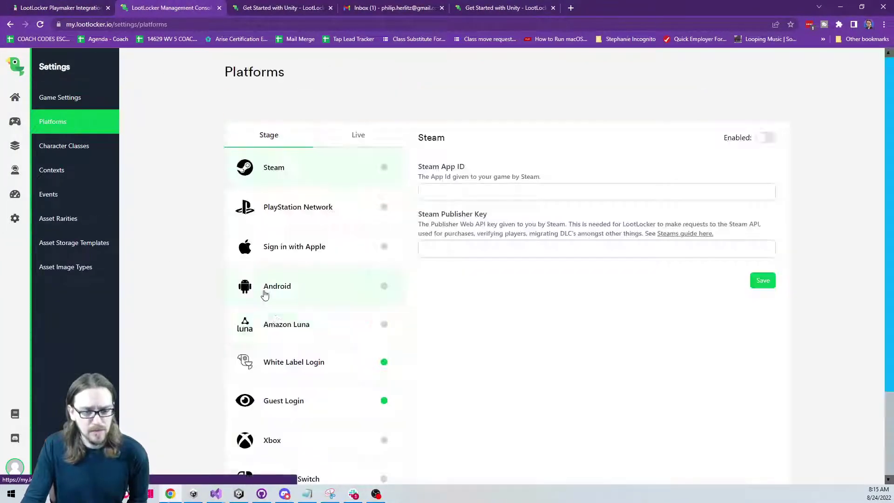
scroll(321, 425, "down", 2)
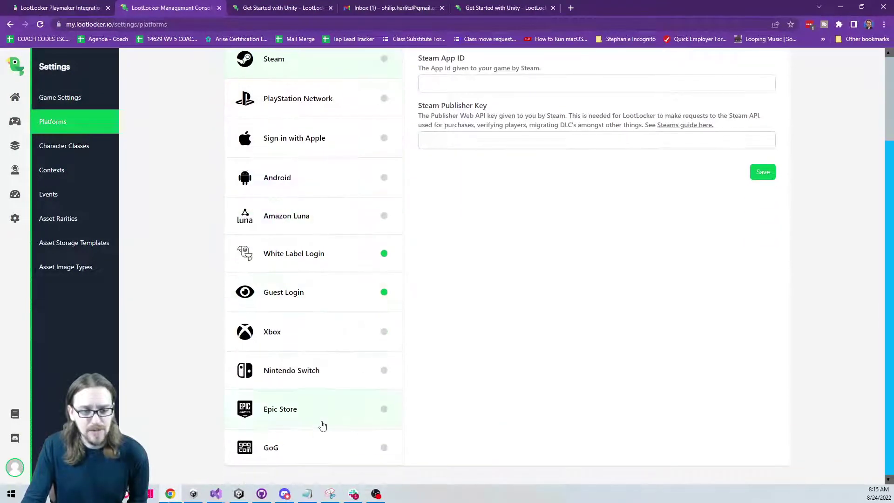
scroll(321, 441, "up", 2)
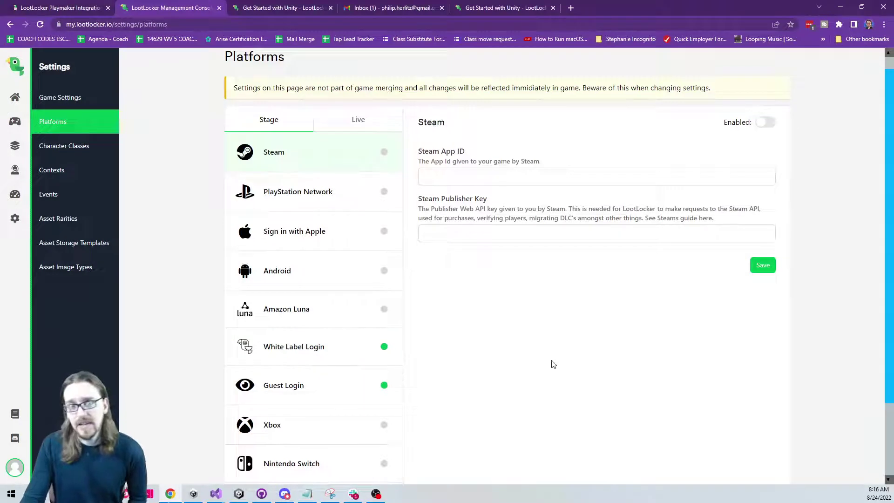
left_click(53, 7)
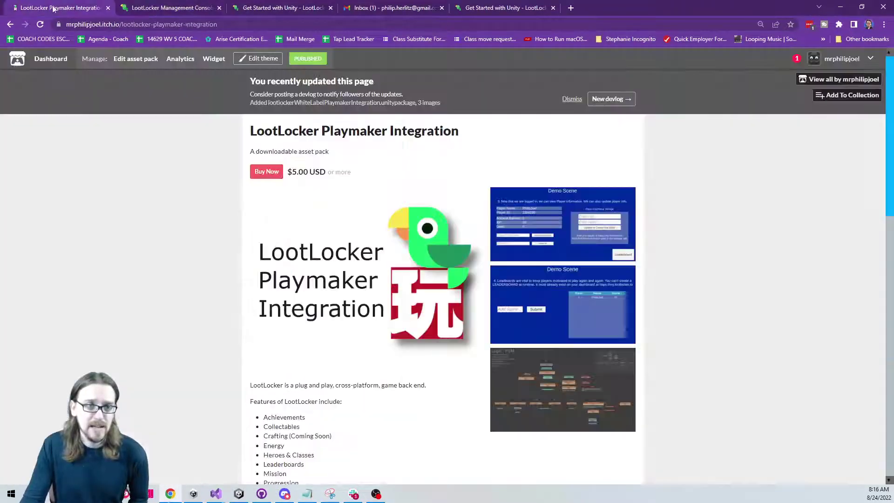
Switch back to the LootLocker Management Console tab with its Platforms settings
left_click(213, 5)
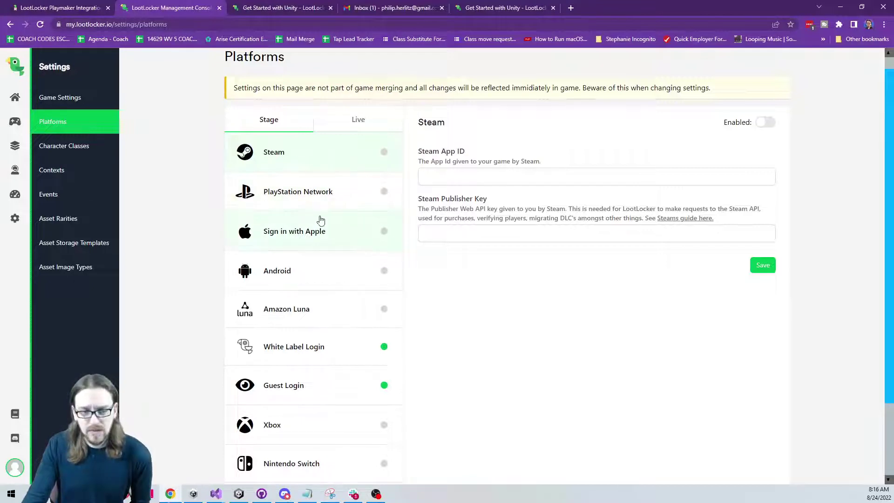
View the Android platform, then White Label Login with verification on and 30-day remember-me
scroll(321, 223, "down", 2)
scroll(351, 425, "up", 2)
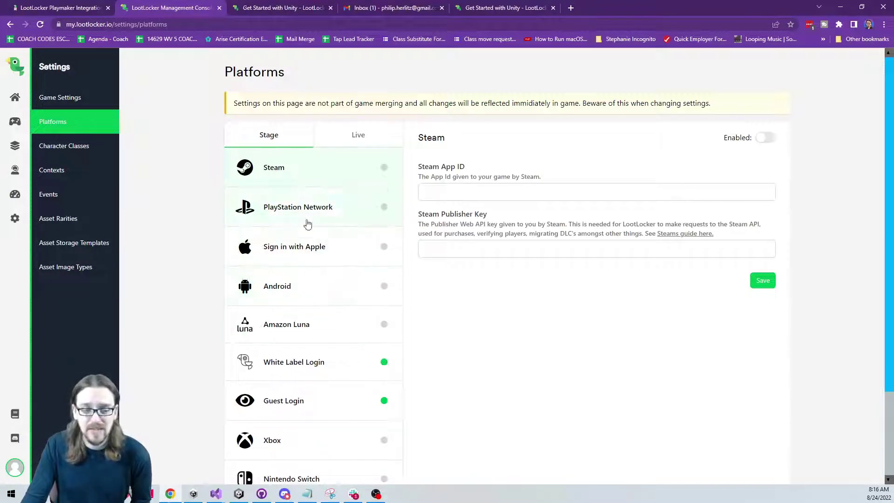
scroll(372, 354, "down", 2)
scroll(340, 451, "up", 2)
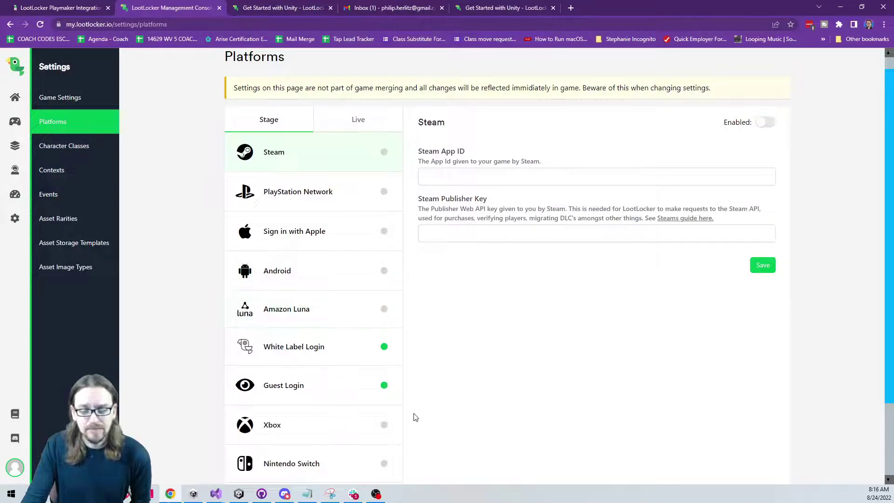
left_click(326, 272)
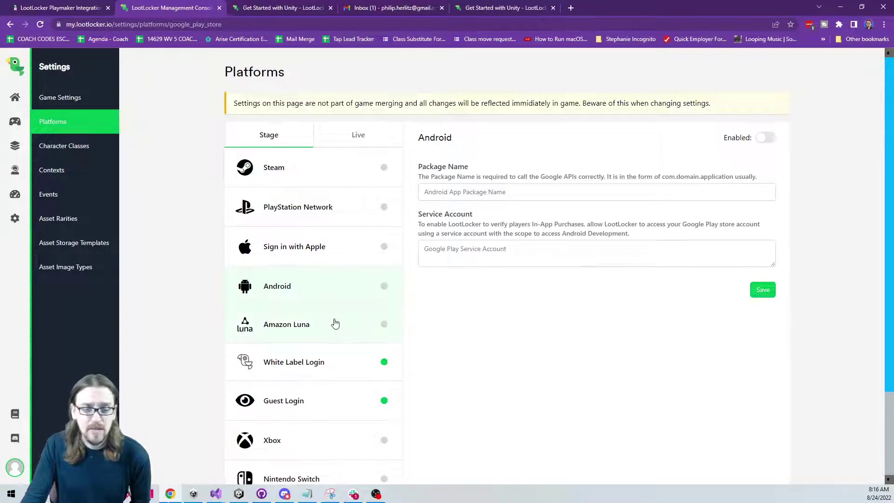
left_click(312, 356)
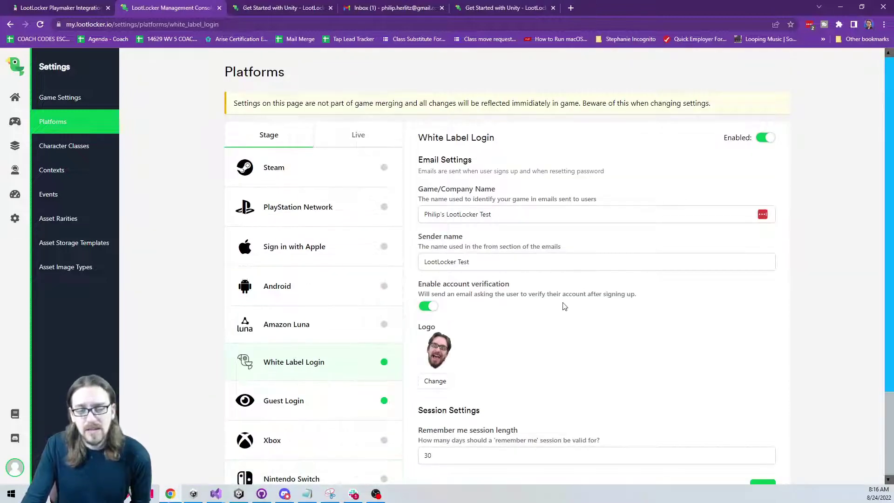
Review the White Label Login options, then show the enabled Guest Login platform with no settings
scroll(558, 321, "down", 2)
scroll(288, 246, "down", 1)
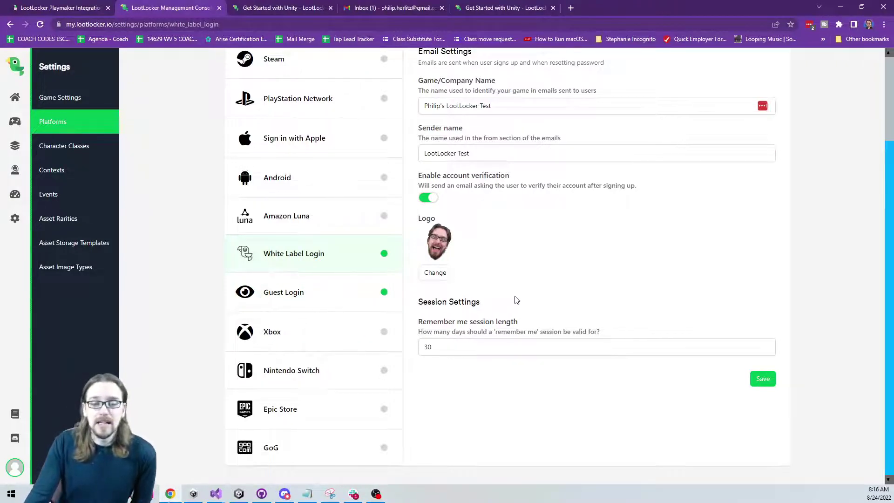
scroll(359, 256, "up", 3)
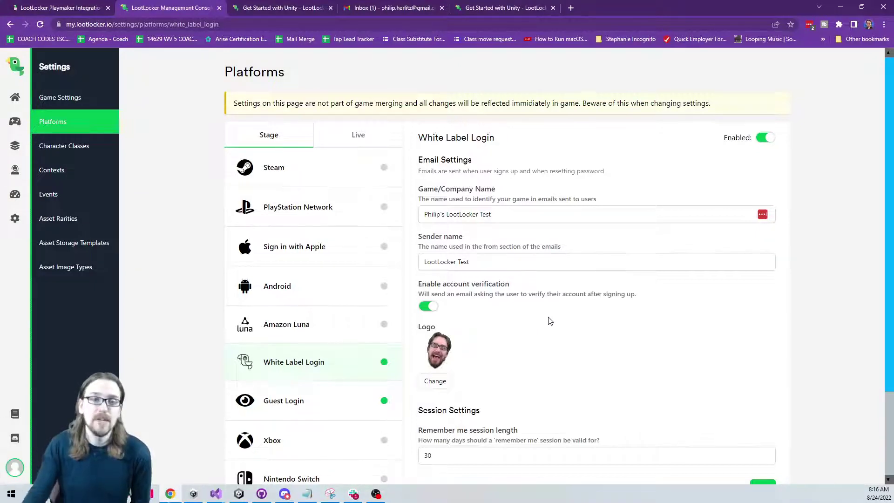
scroll(619, 343, "down", 2)
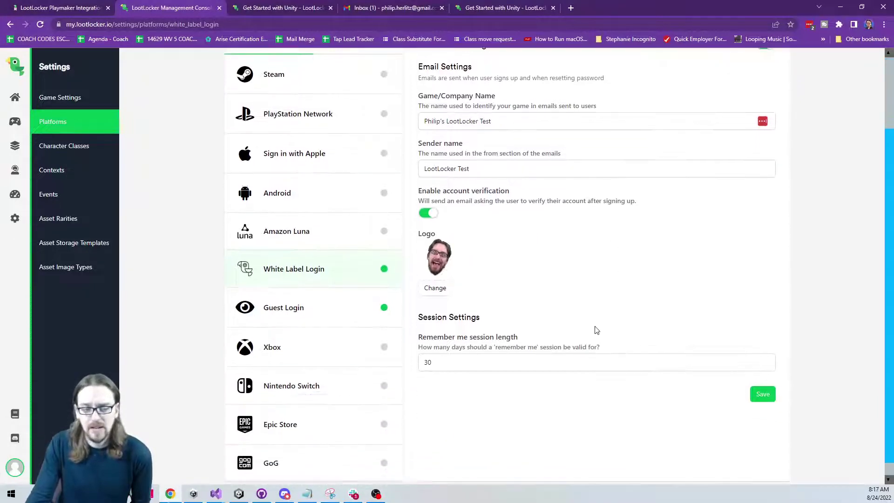
left_click(335, 311)
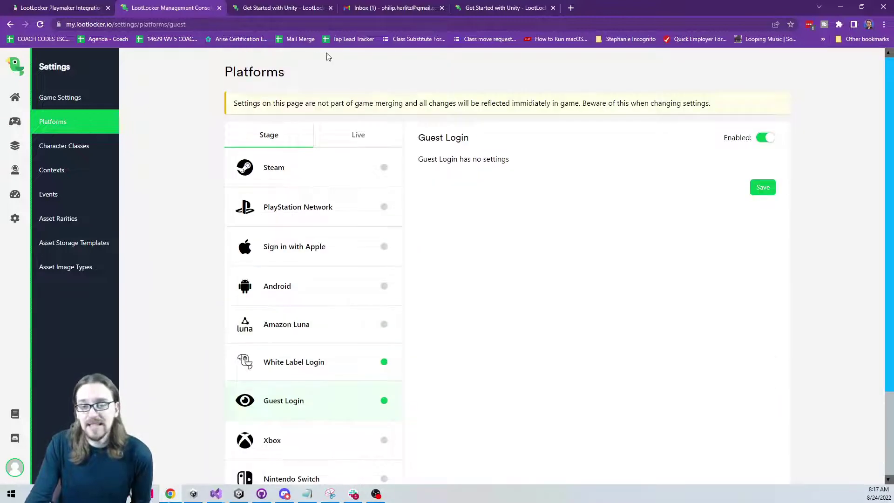
Bring Unity forward to the running Demo Scene showing XP 3500, level 3
left_click(239, 493)
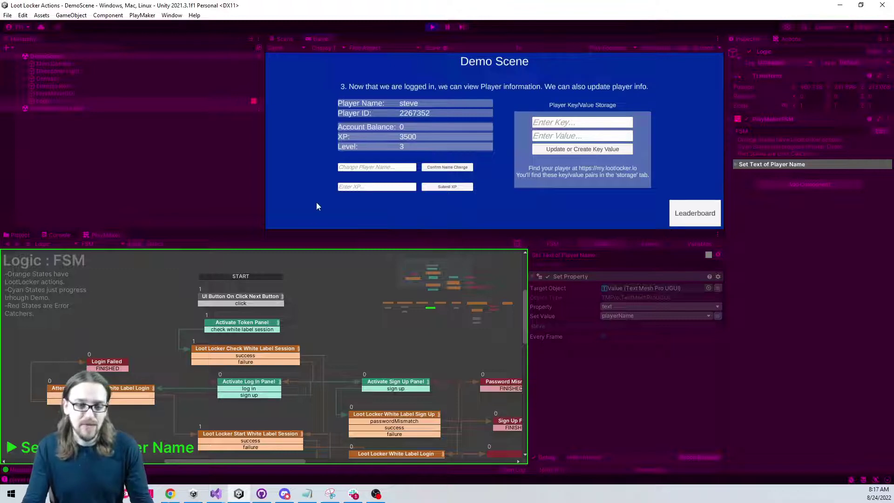
Make the Game view taller by lowering its splitter with the PlayMaker panel
left_click_drag(308, 231, 301, 252)
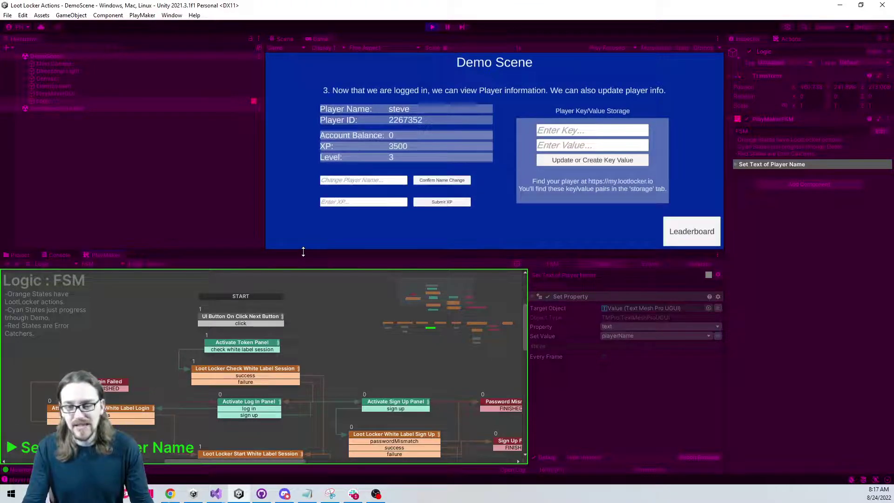
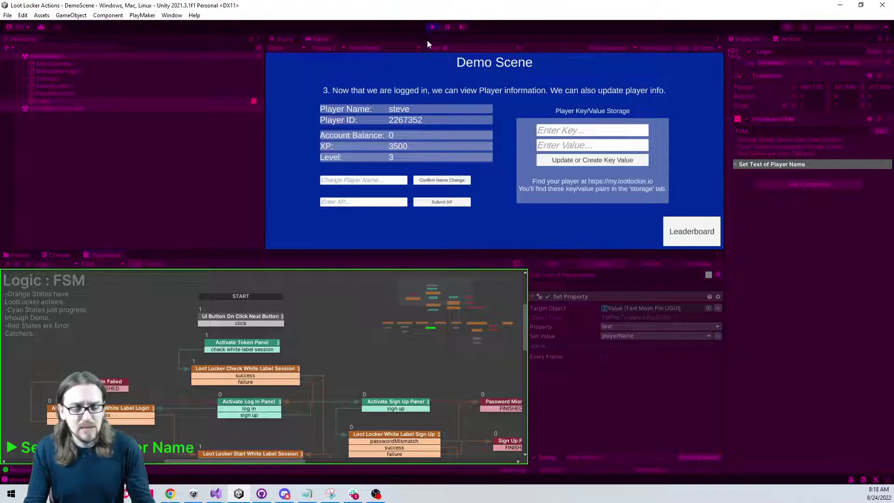
Stop the demo, clear all PlayerPrefs from the Edit menu, and relaunch the scene
left_click(432, 27)
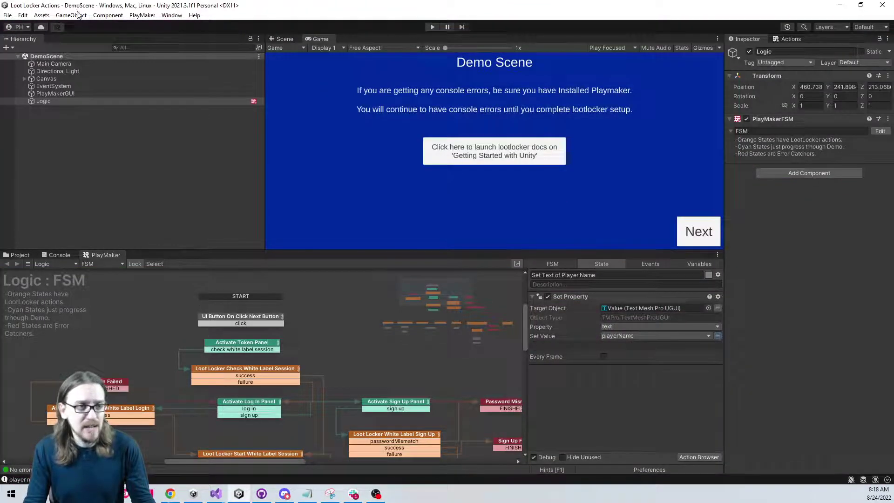
left_click(42, 16)
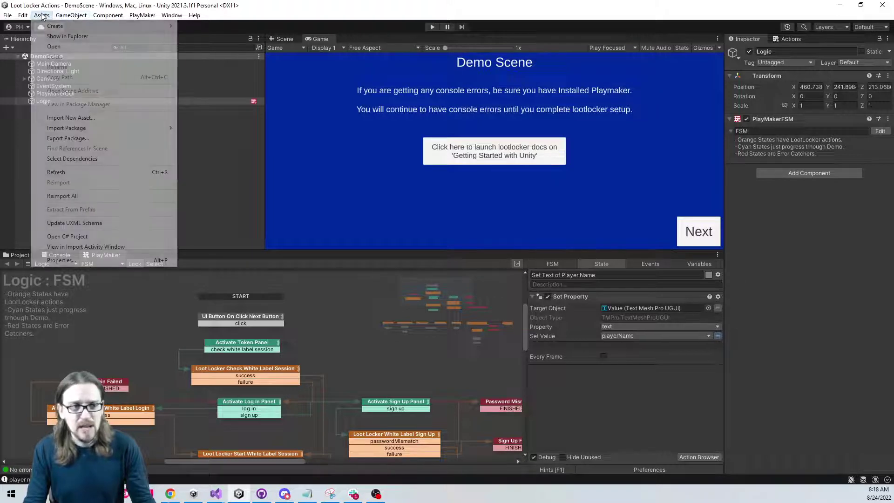
mouse_move(23, 14)
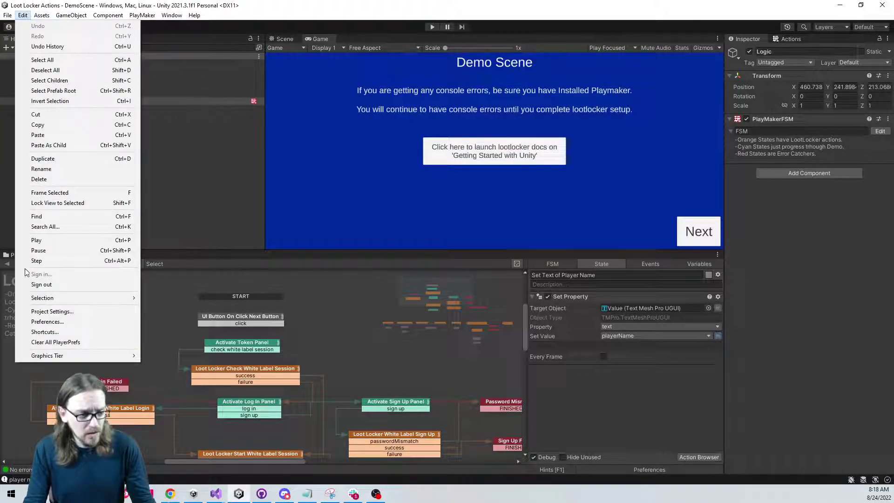
left_click(56, 341)
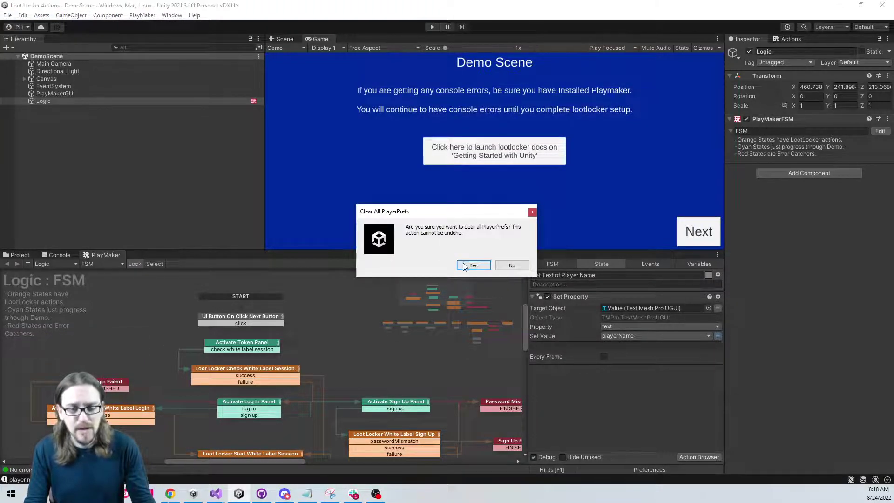
left_click(473, 266)
left_click(431, 26)
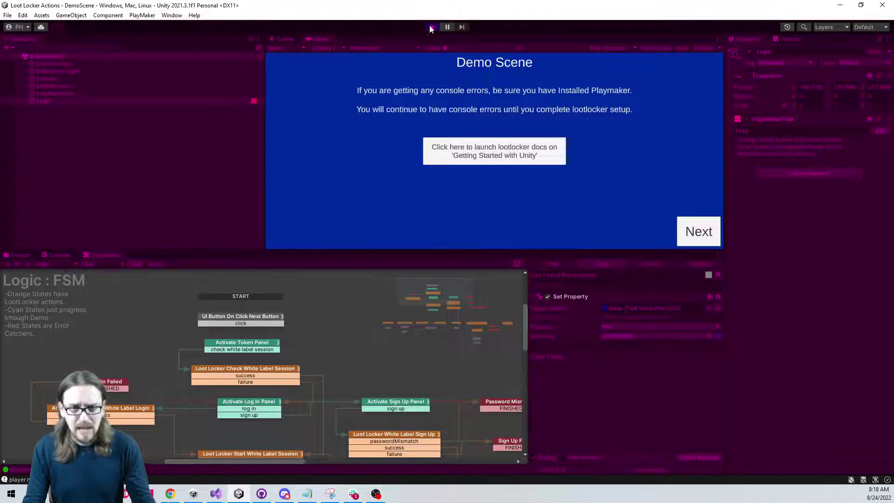
Pass the token check, then attempt login with the demo e-mail and a one-letter password
left_click(698, 232)
left_click(517, 149)
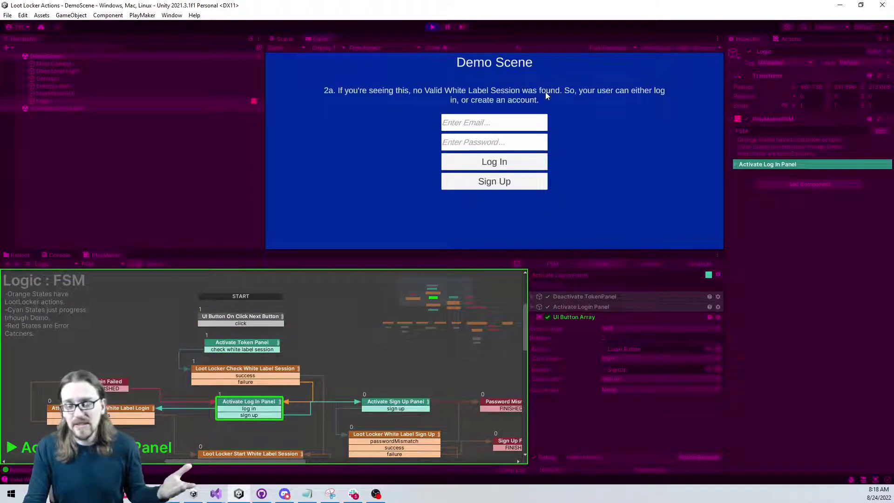
left_click(509, 123)
left_click(502, 142)
type("p")
left_click(512, 164)
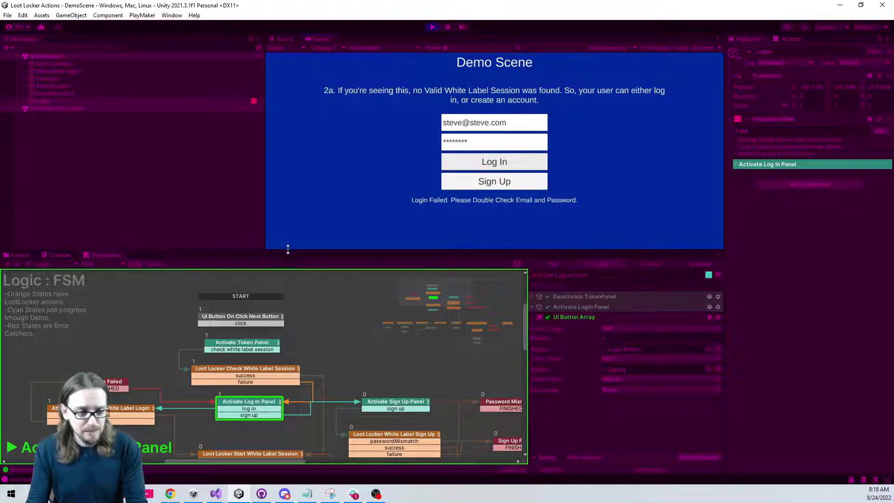
Inspect the Attempt Loot Locker White Label Login and Login Failed states in the graph
left_click_drag(287, 249, 288, 134)
left_click(98, 292)
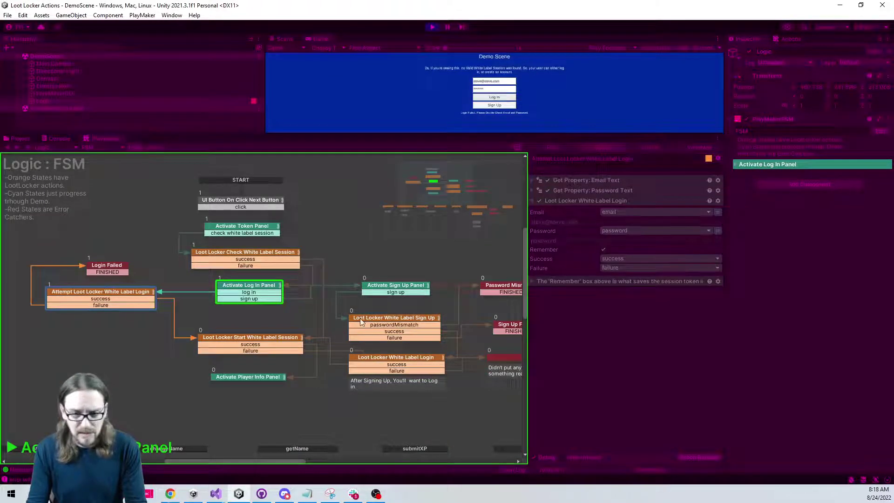
left_click(108, 269)
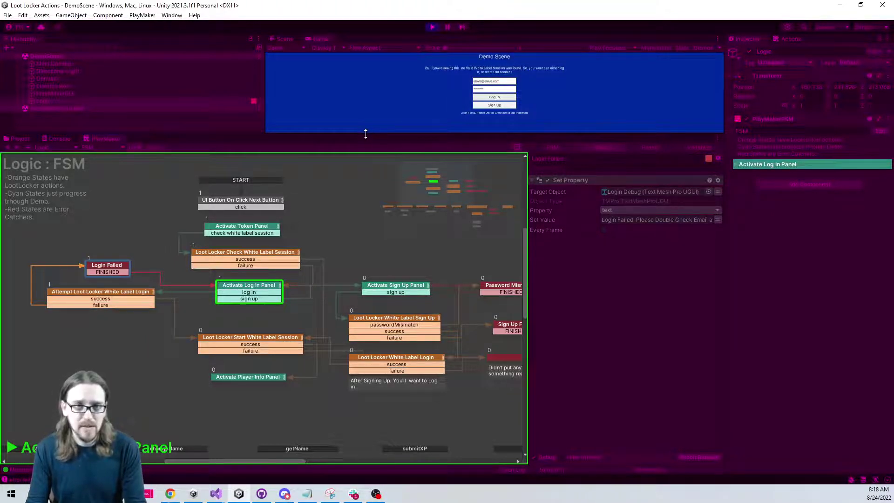
left_click_drag(366, 133, 366, 240)
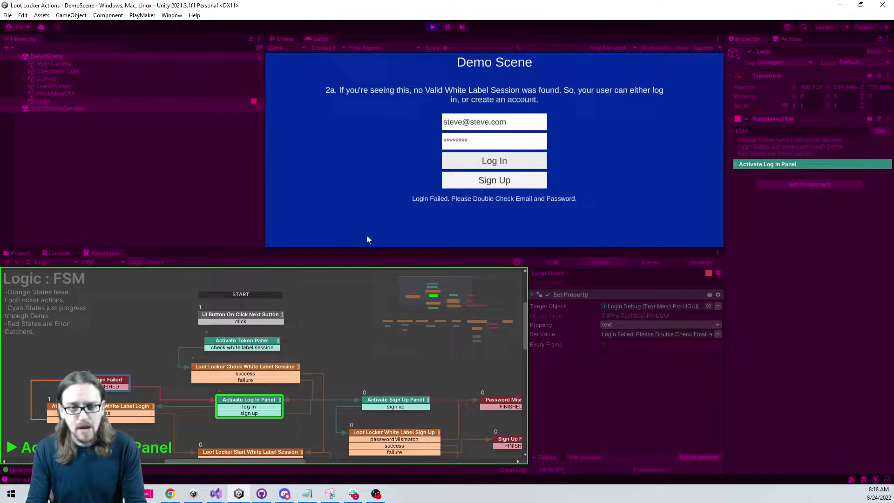
Submit the sign-up form with the demo e-mail and two mismatched passwords
left_click(506, 180)
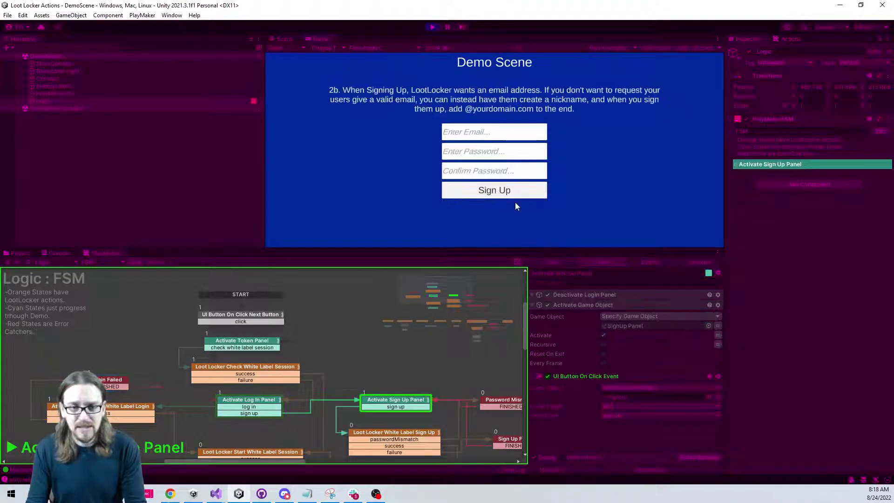
left_click(475, 133)
left_click(464, 151)
type("*******")
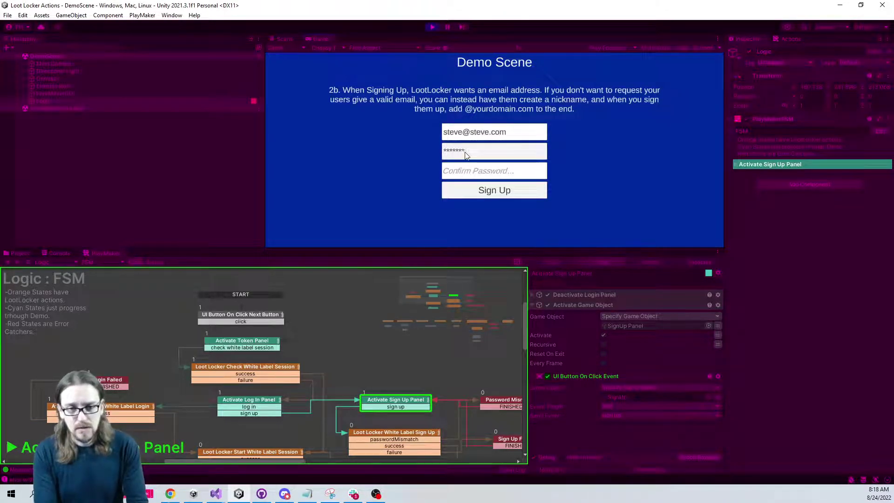
left_click(468, 173)
type("****")
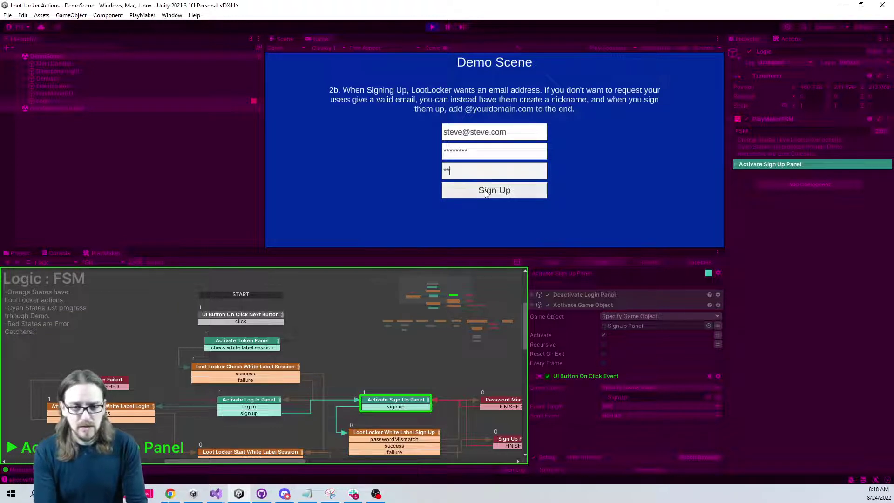
type("**")
left_click(484, 190)
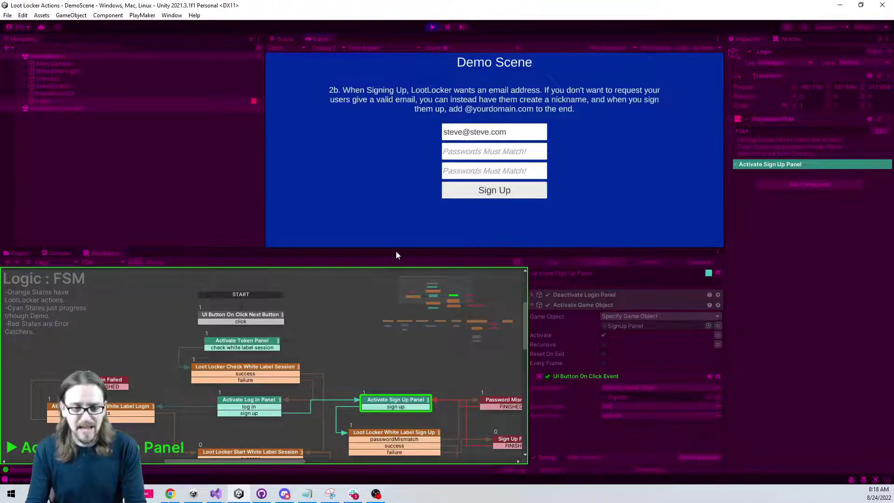
Inspect the Loot Locker White Label Sign Up state and its action settings
left_click_drag(388, 247, 383, 139)
middle_click_drag(419, 306, 264, 264)
left_click(228, 267)
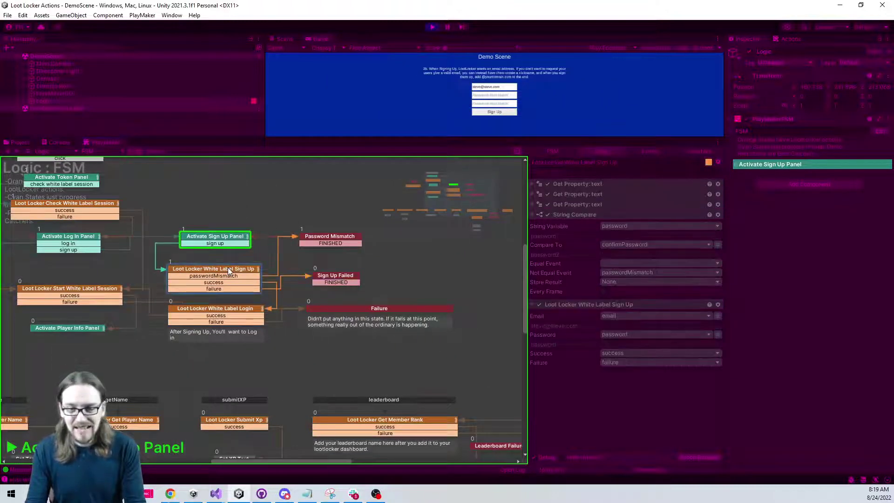
left_click(627, 305)
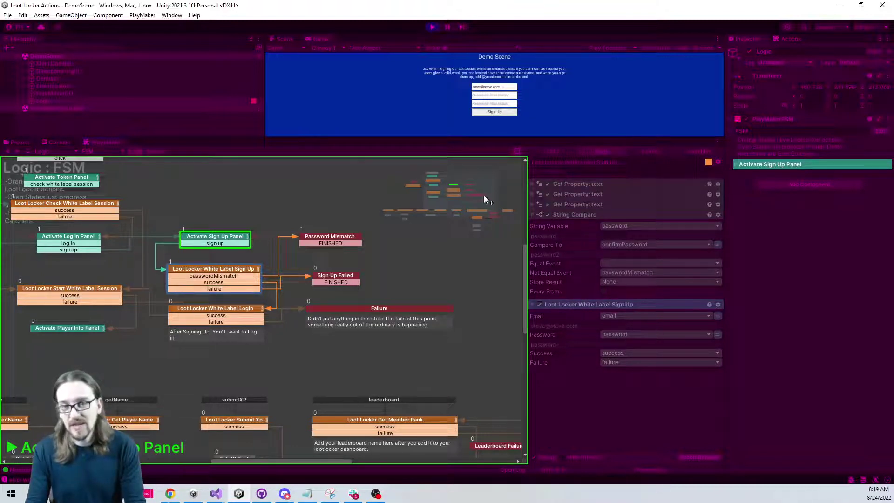
left_click_drag(426, 136, 432, 268)
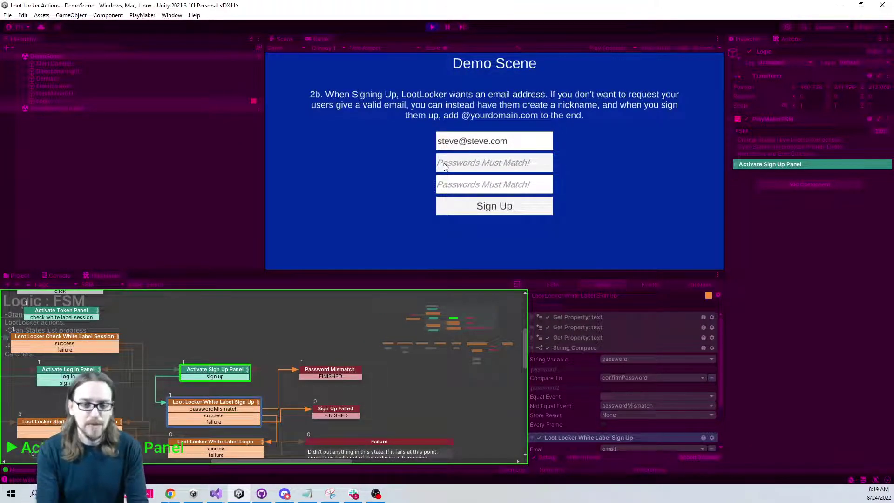
Re-enter a matching password in both password fields and sign up again
left_click(443, 163)
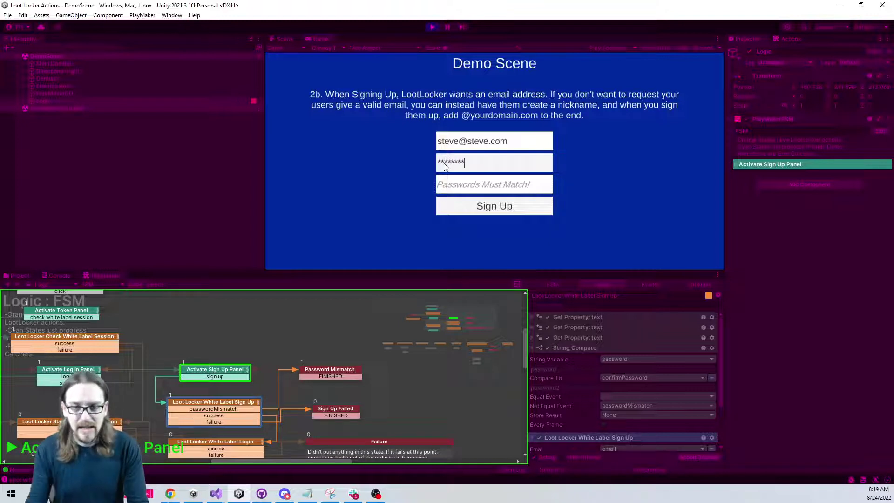
left_click(467, 187)
left_click(469, 206)
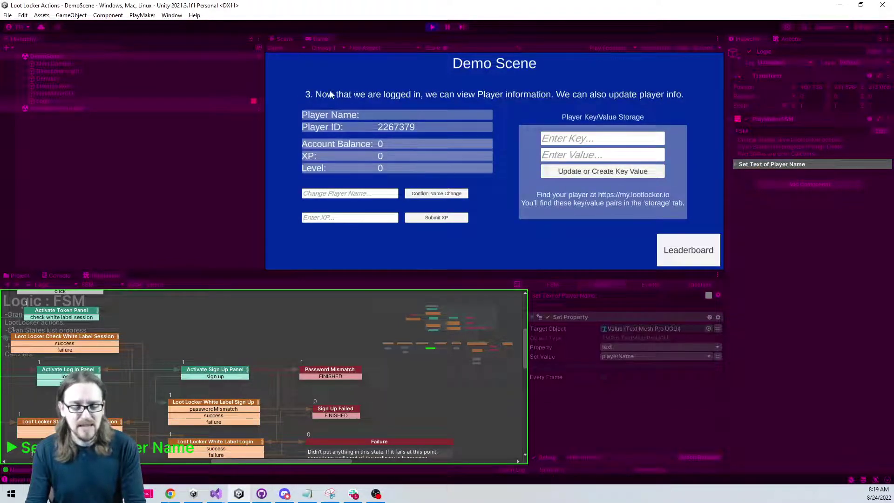
left_click_drag(307, 270, 313, 126)
middle_click_drag(223, 343, 319, 299)
left_click(292, 263)
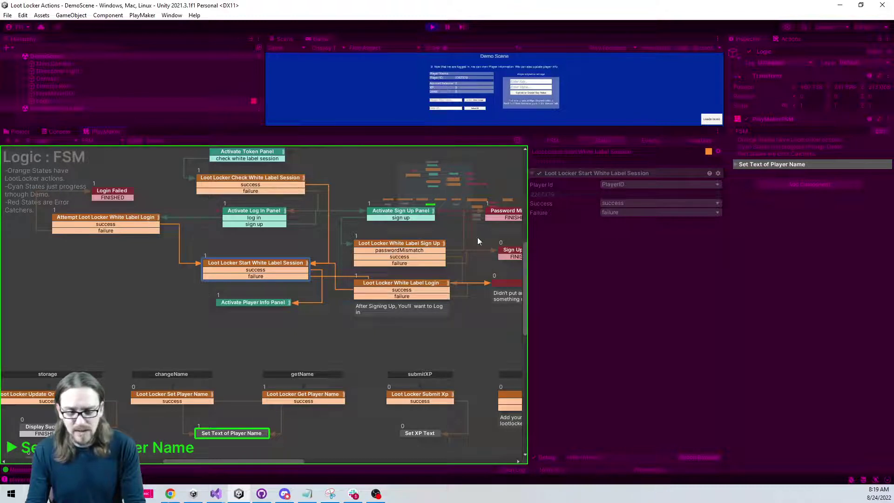
left_click(368, 246)
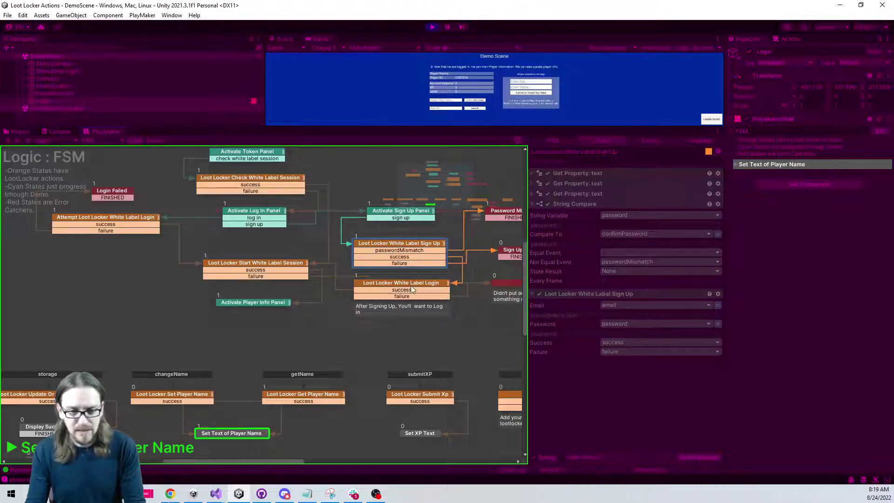
left_click(389, 257)
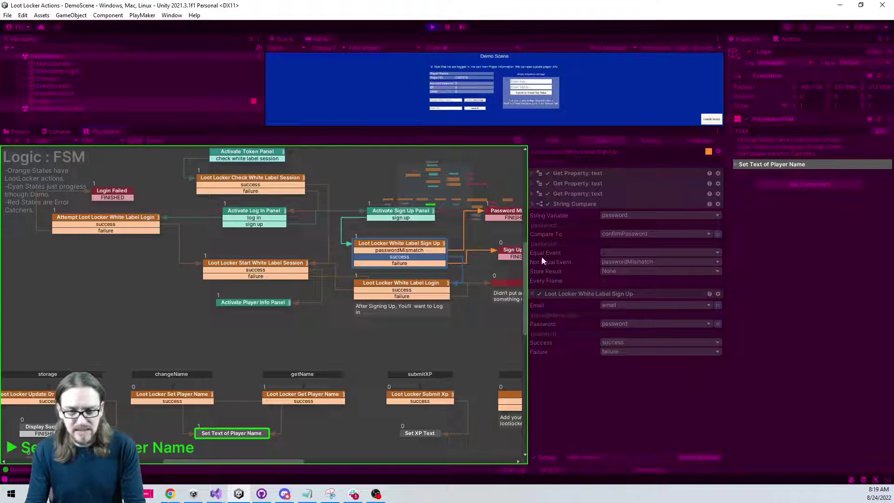
left_click(406, 283)
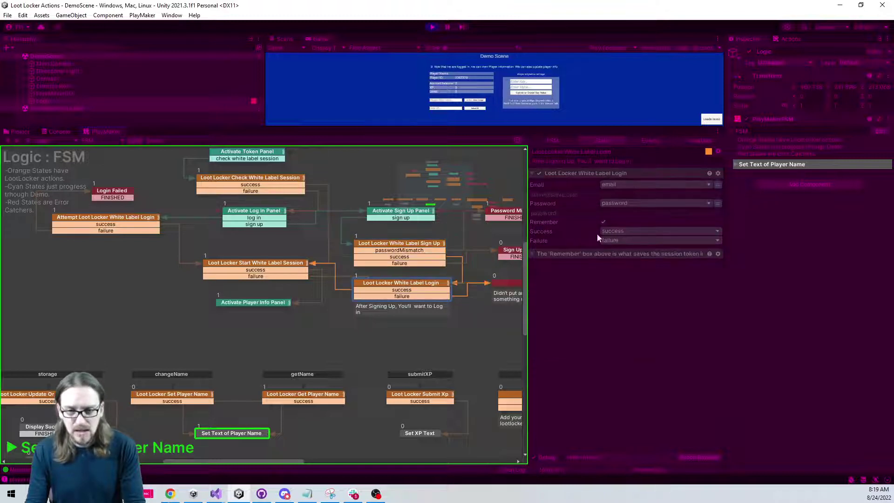
left_click(441, 290)
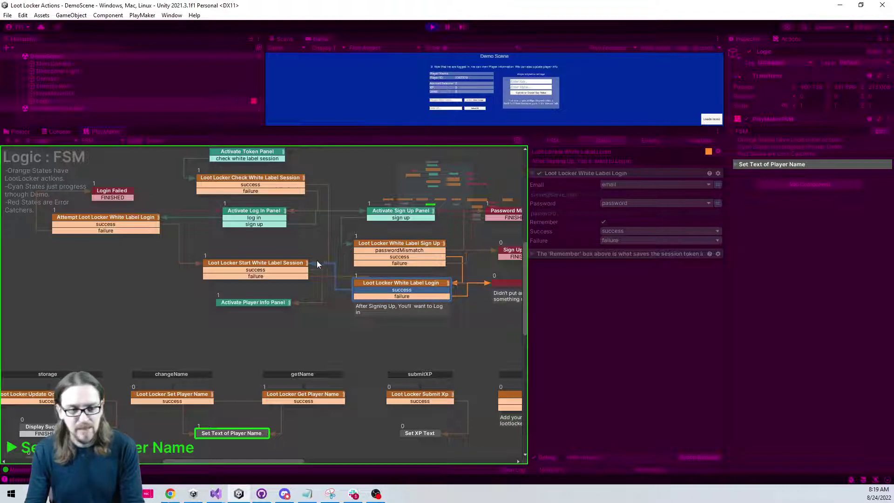
left_click(287, 264)
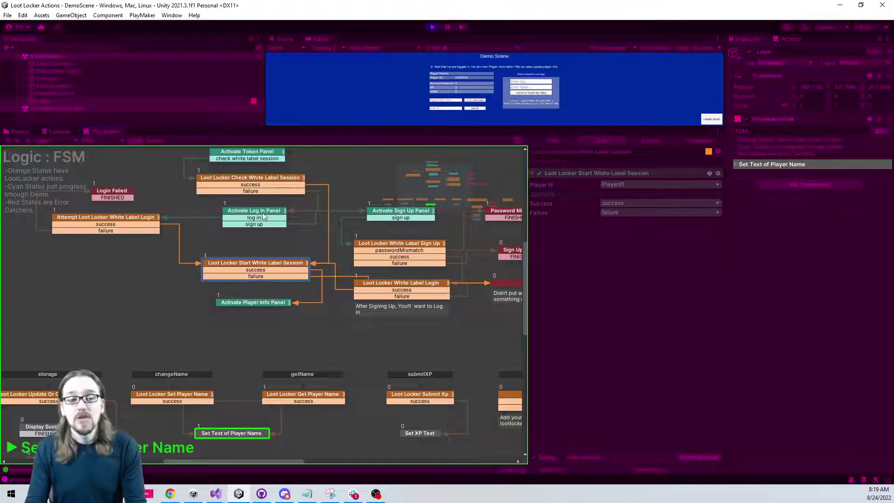
left_click(270, 180)
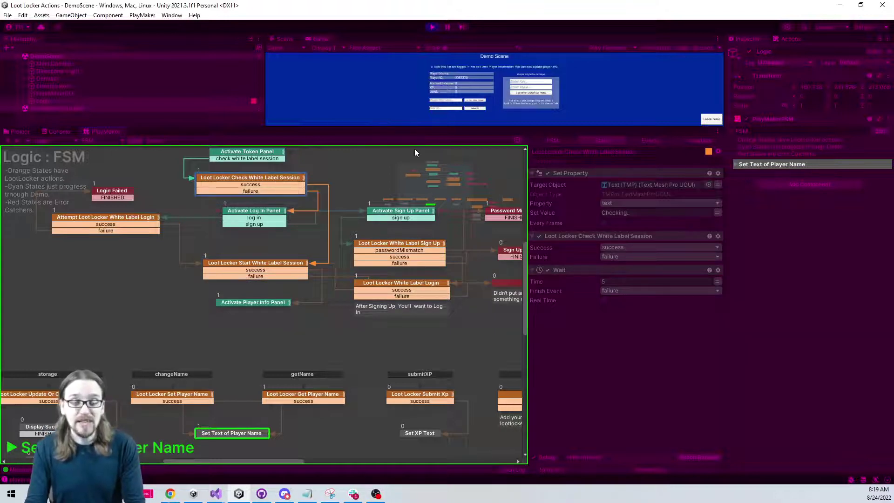
left_click(279, 264)
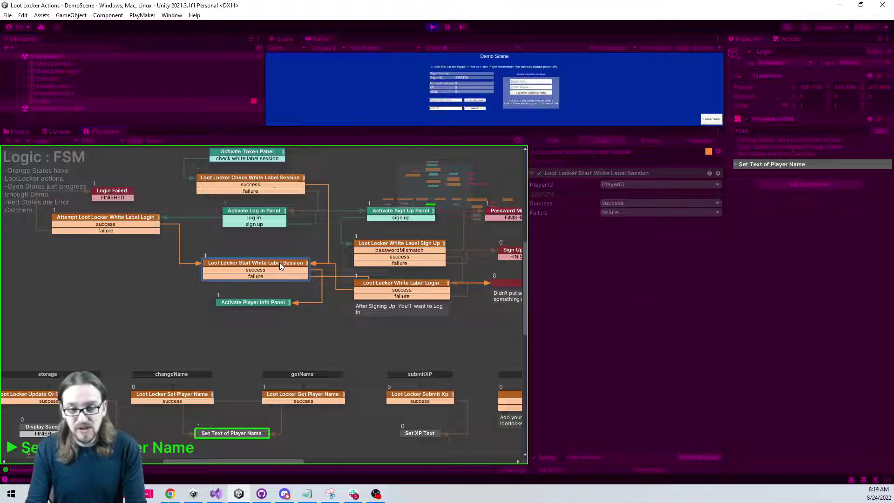
left_click(102, 222)
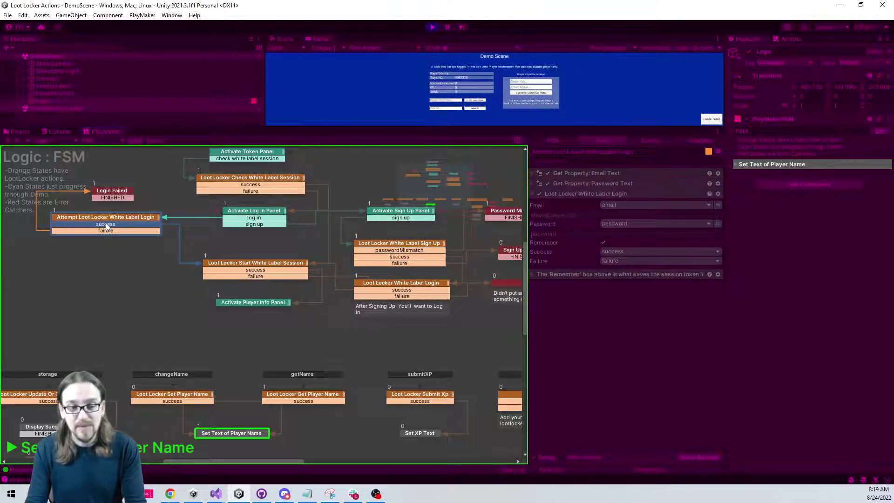
left_click(254, 274)
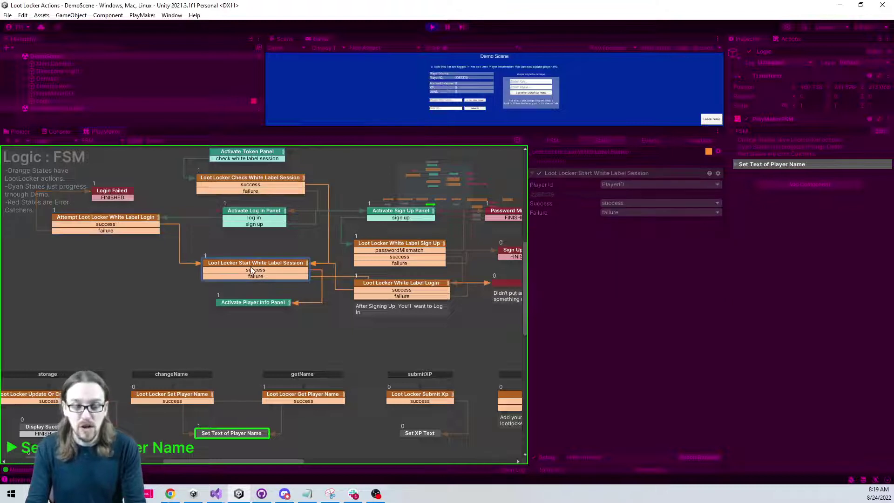
left_click(261, 270)
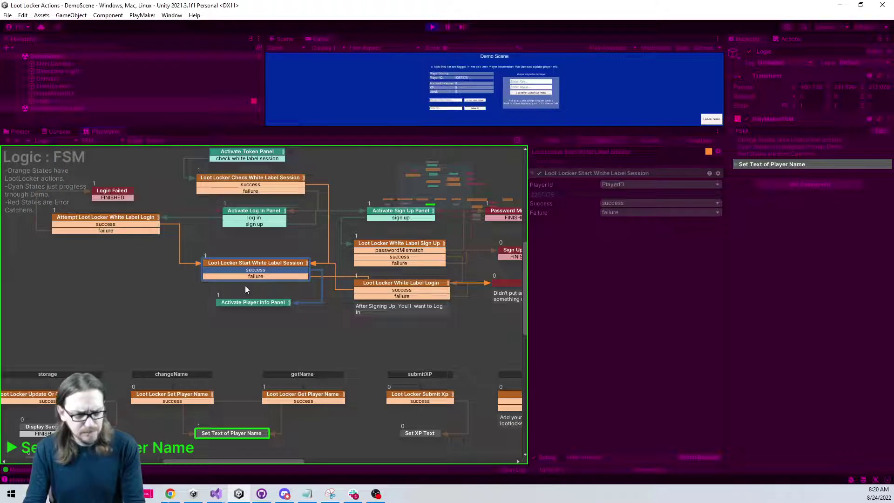
left_click(249, 304)
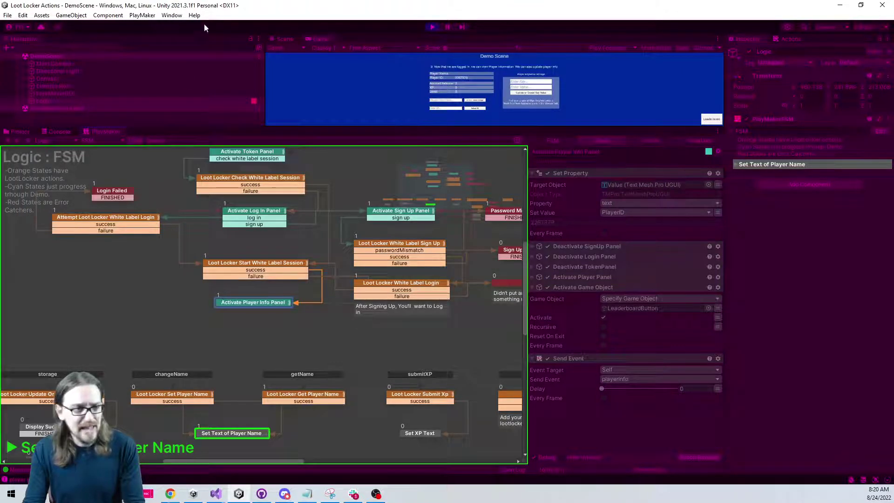
Select the Loot Locker Get Player Info state and enlarge the Game view to read player info
middle_click_drag(169, 343, 431, 293)
left_click(276, 367)
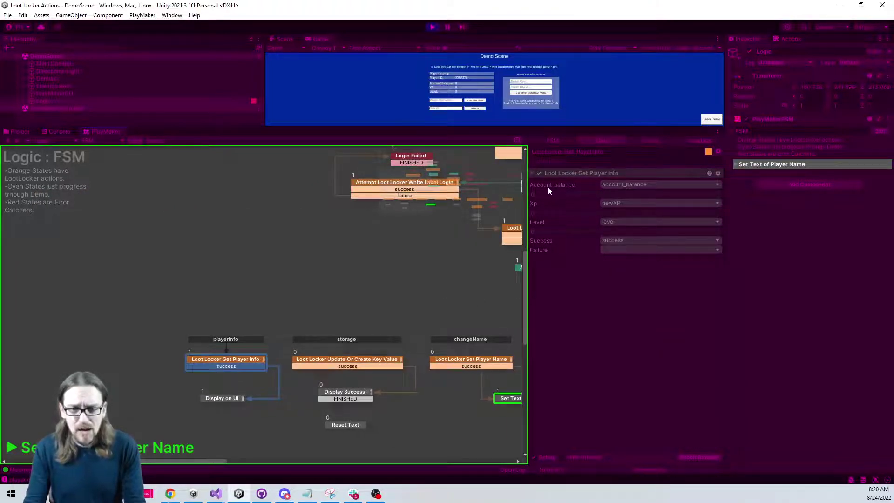
left_click_drag(557, 127, 530, 289)
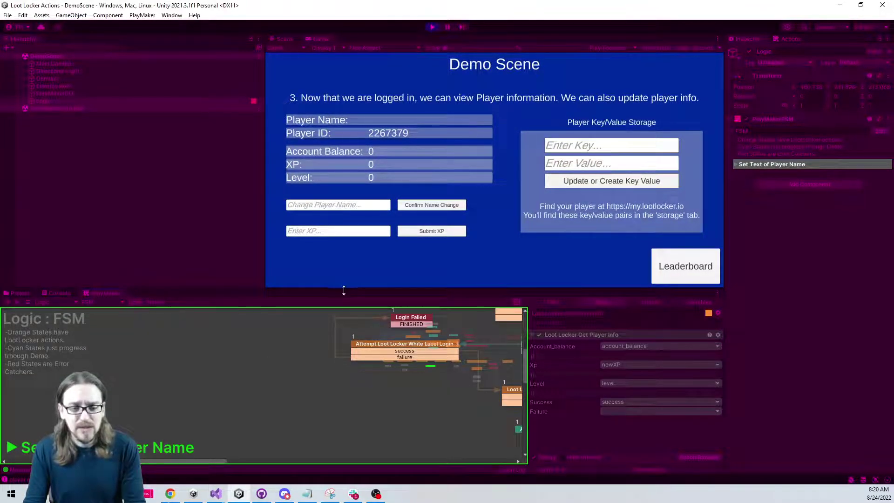
left_click_drag(343, 289, 329, 118)
Inspect the Display on UI and Get Player Name states, then submit a new player name
left_click(220, 391)
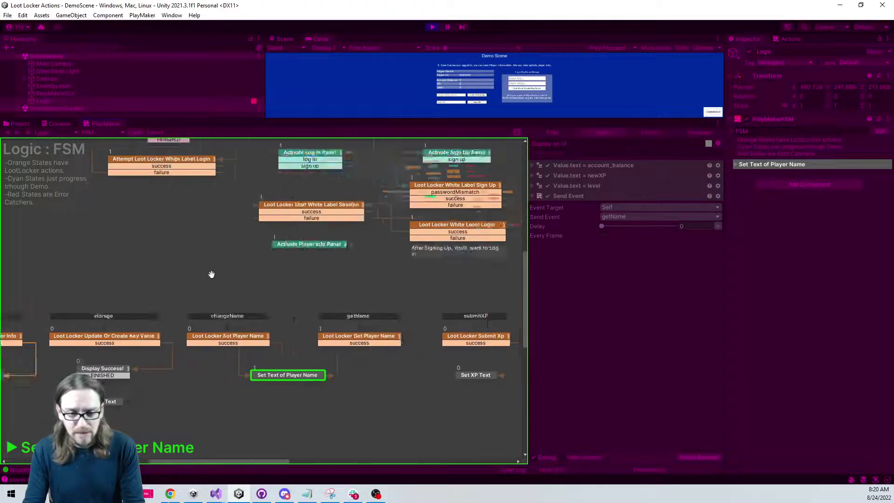
left_click(188, 311)
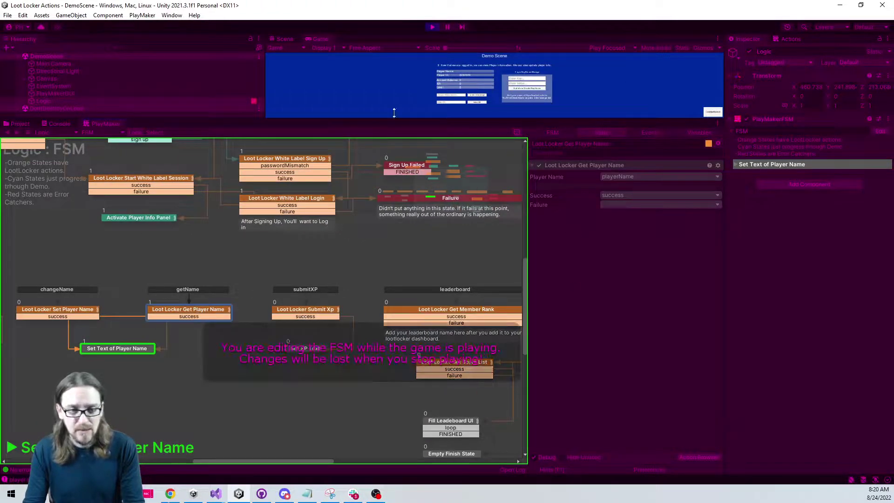
left_click_drag(385, 119, 361, 298)
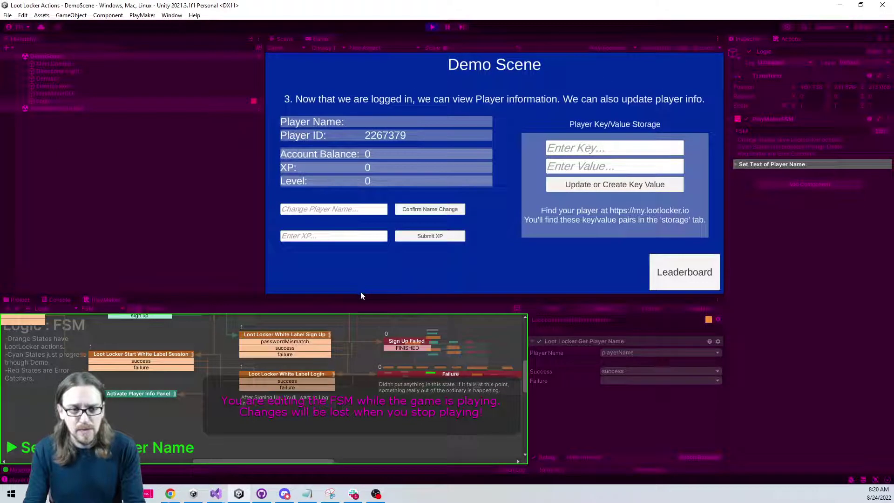
left_click(357, 212)
type("steveJobs")
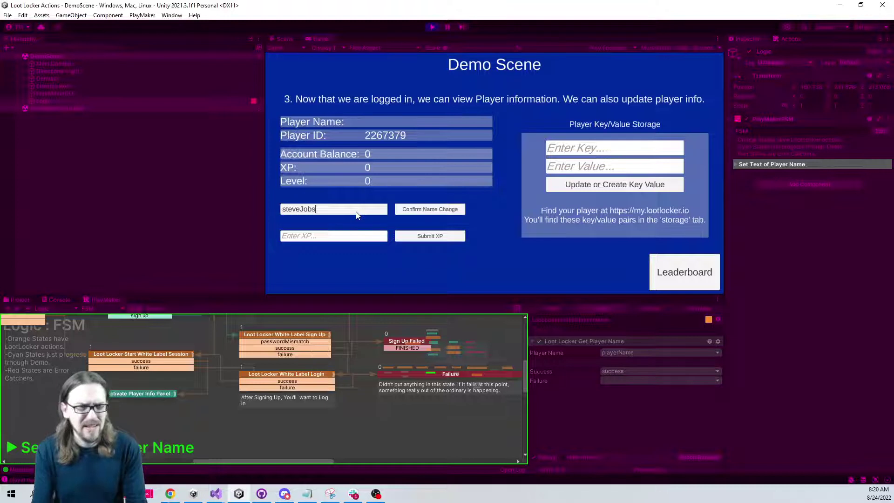
left_click(404, 213)
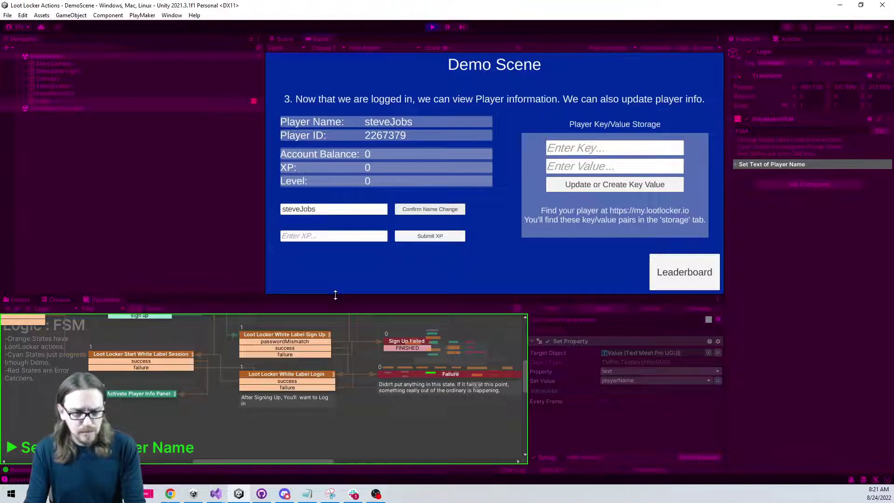
Review the graph states, then switch to the LootLocker console in Chrome
left_click_drag(338, 294, 333, 242)
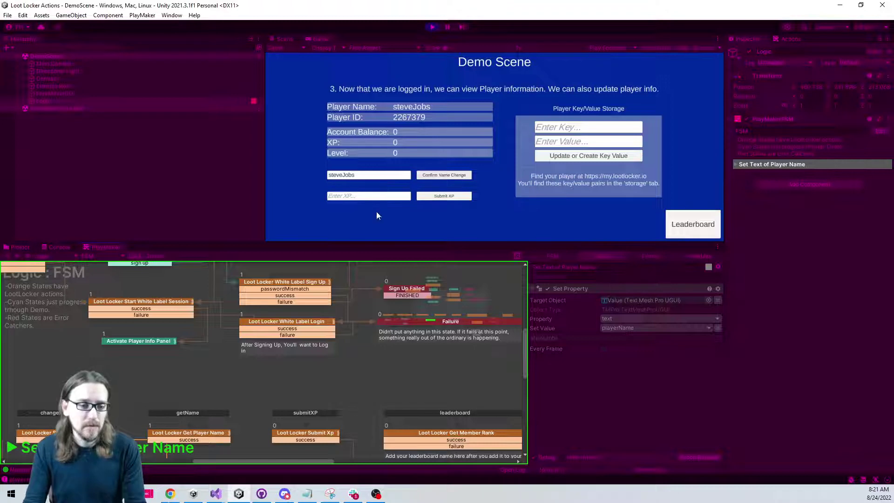
left_click_drag(365, 243, 358, 295)
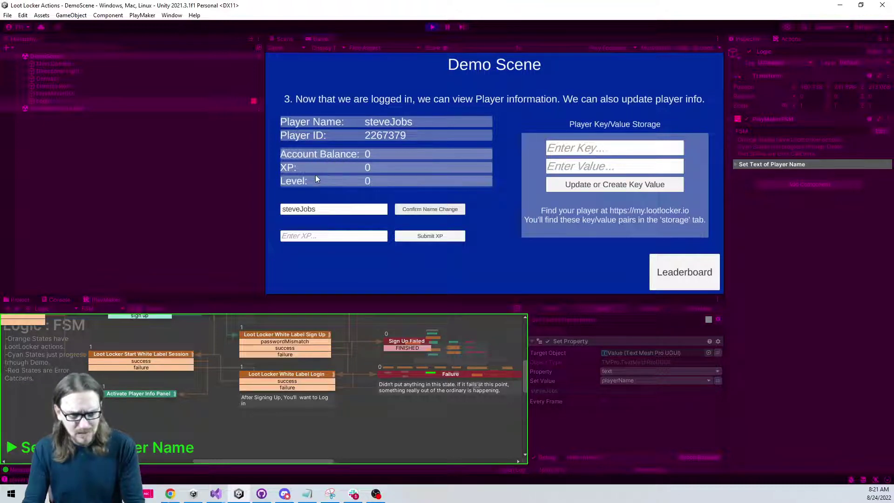
left_click(322, 238)
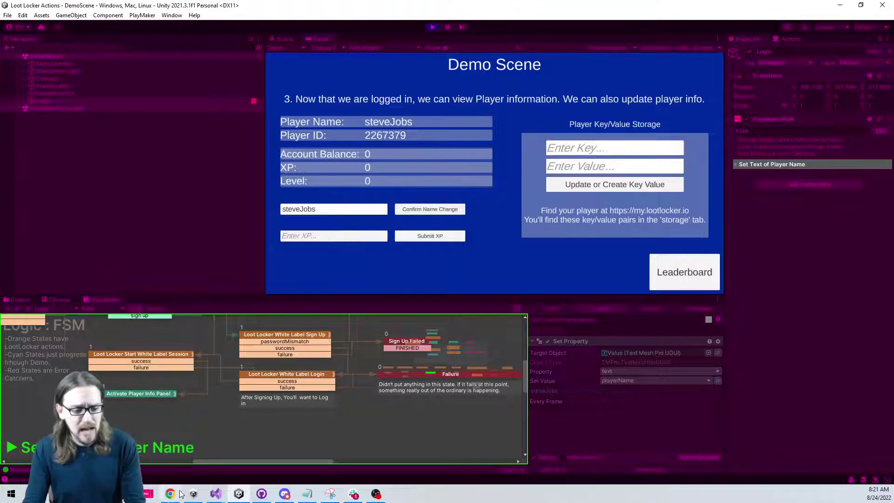
left_click(179, 493)
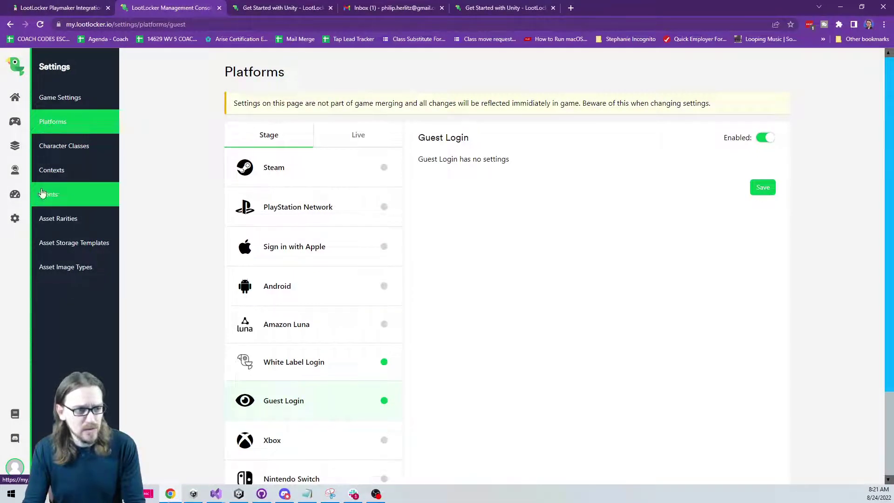
Open Systems > Progression and review XP thresholds 0, 1000 and 2000 for Levels 0–2
left_click(9, 147)
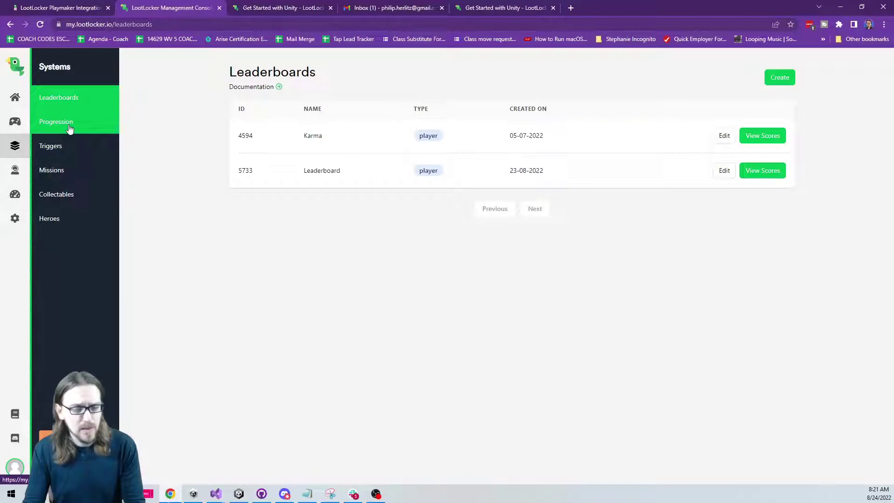
left_click(69, 126)
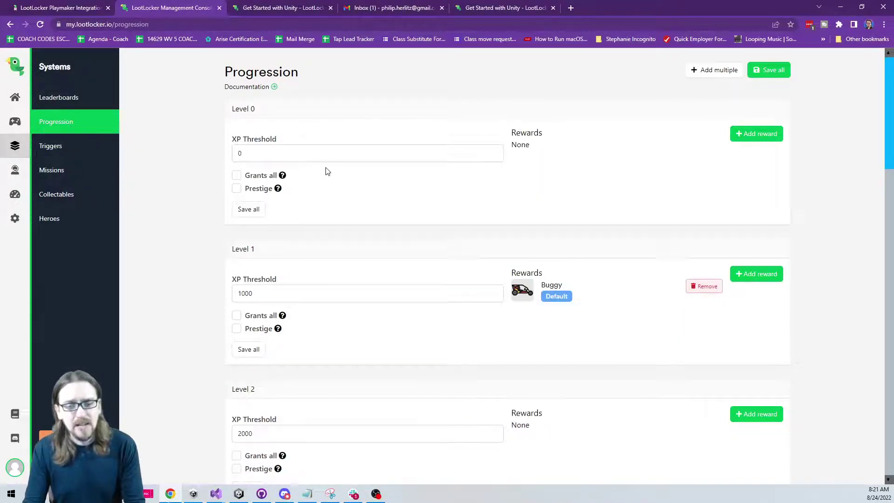
scroll(327, 172, "down", 5)
scroll(327, 173, "down", 9)
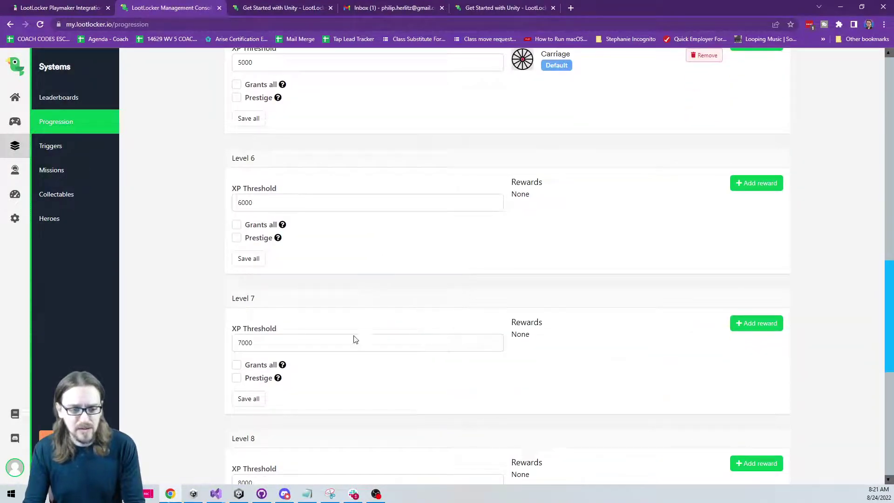
scroll(335, 376, "up", 5)
scroll(336, 376, "up", 10)
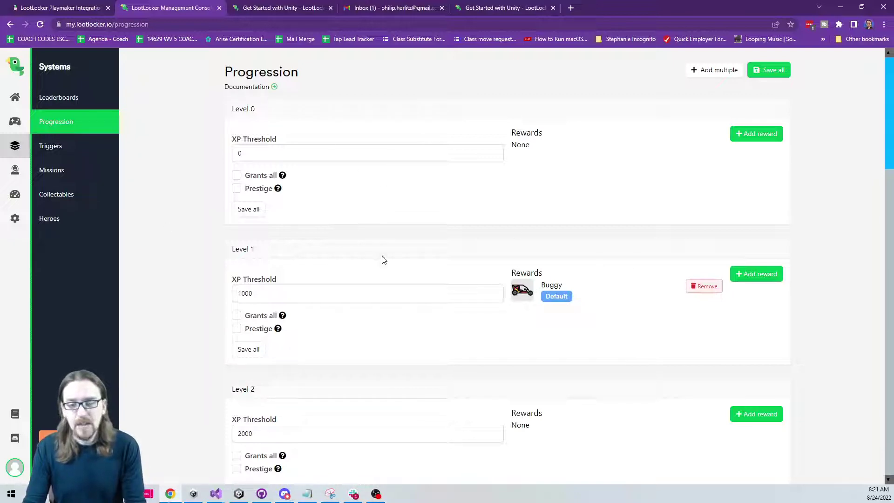
left_click(253, 153)
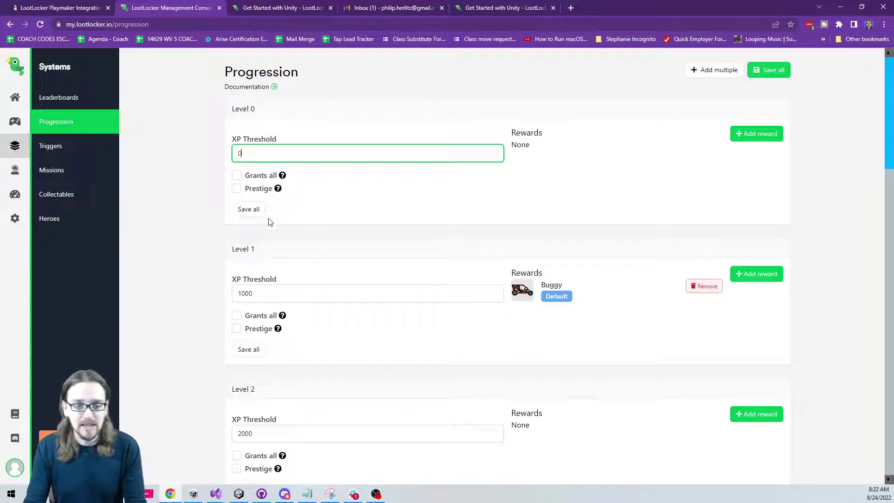
scroll(531, 357, "down", 3)
scroll(535, 385, "up", 3)
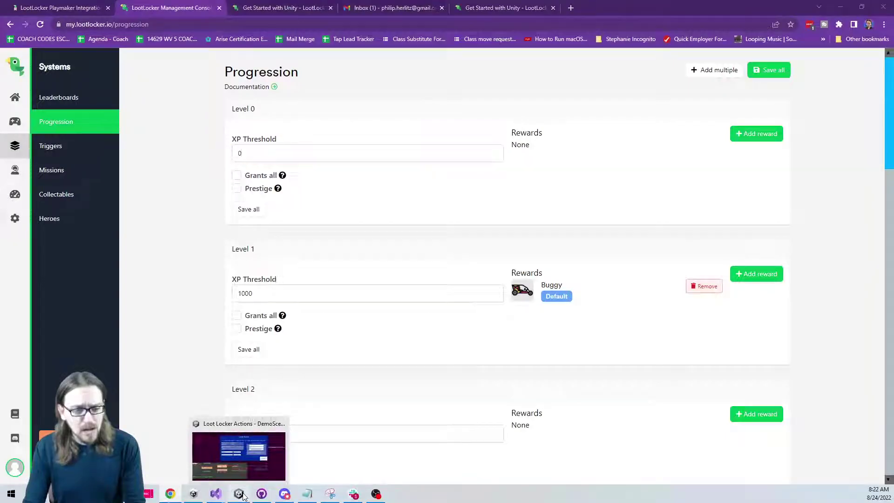
Back in Unity, submit 100 XP so the player's XP row reads 100
left_click(239, 494)
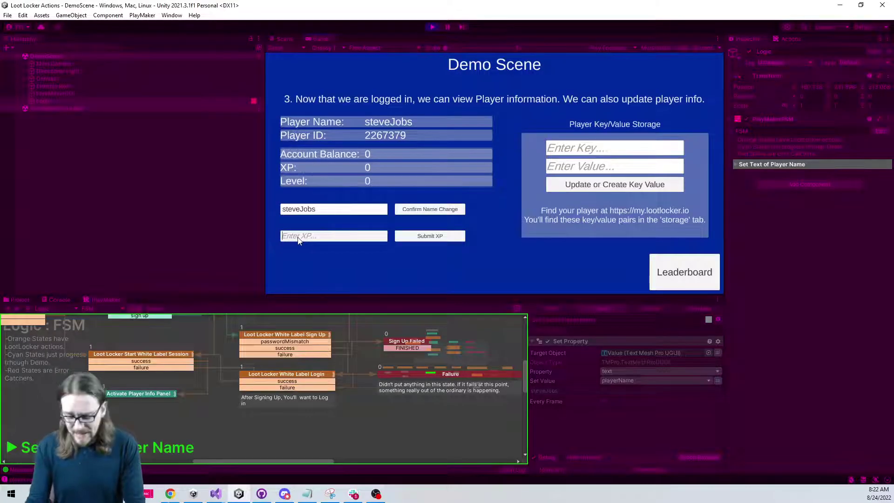
type("100")
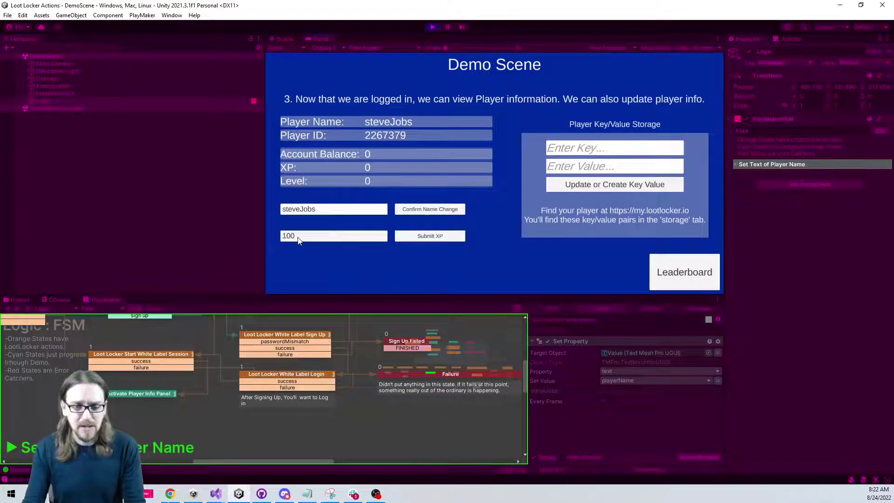
left_click(406, 240)
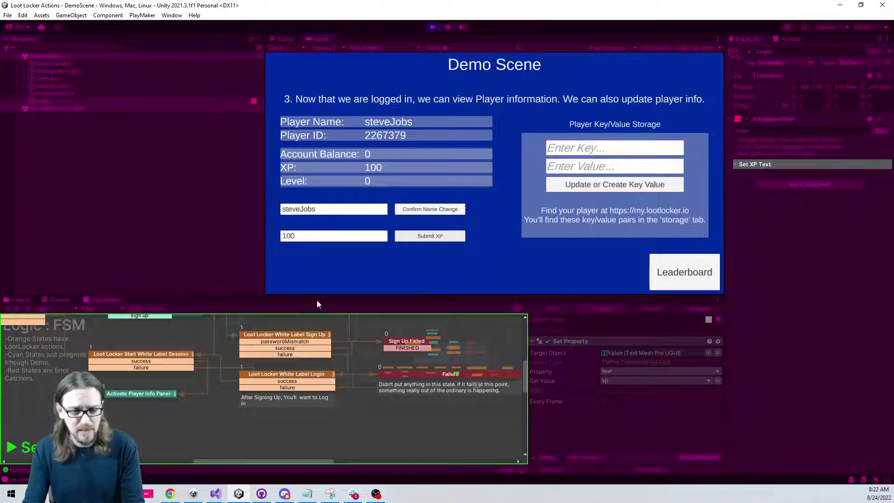
left_click_drag(318, 297, 291, 126)
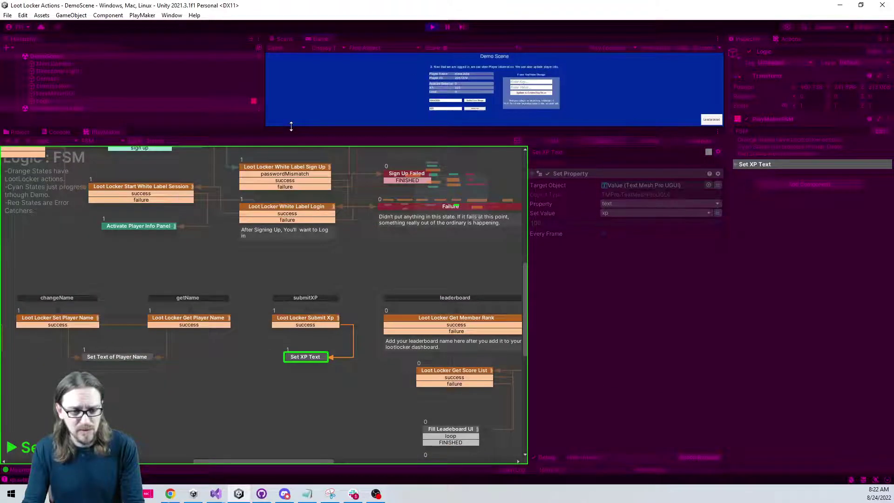
Stop the game and add a Send Event action to the Set XP Text state
left_click(433, 27)
middle_click_drag(244, 367, 316, 379)
double_click(604, 306)
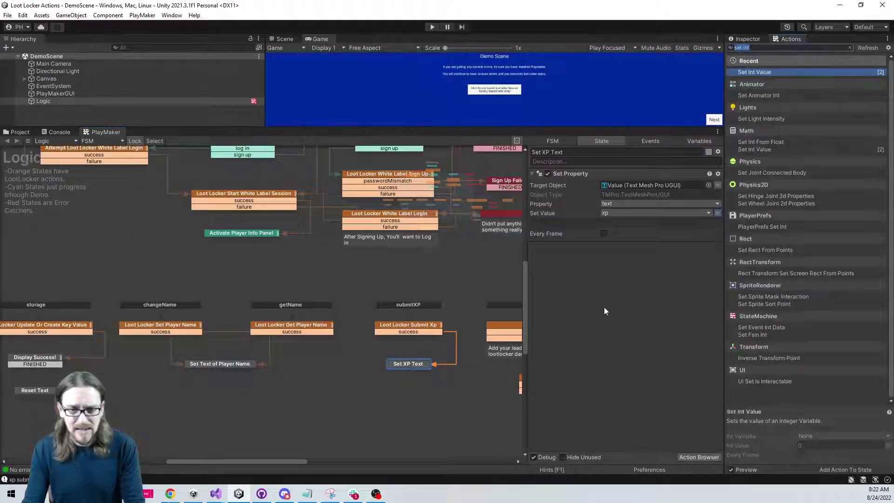
type("send eve")
key("Return")
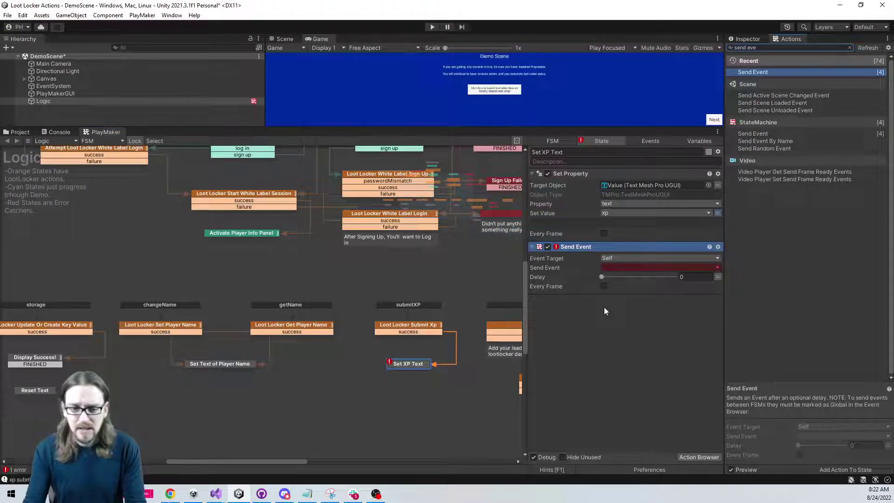
Set the Send Event to playerInfo, enlarge the Game view, and start the scene
left_click(617, 267)
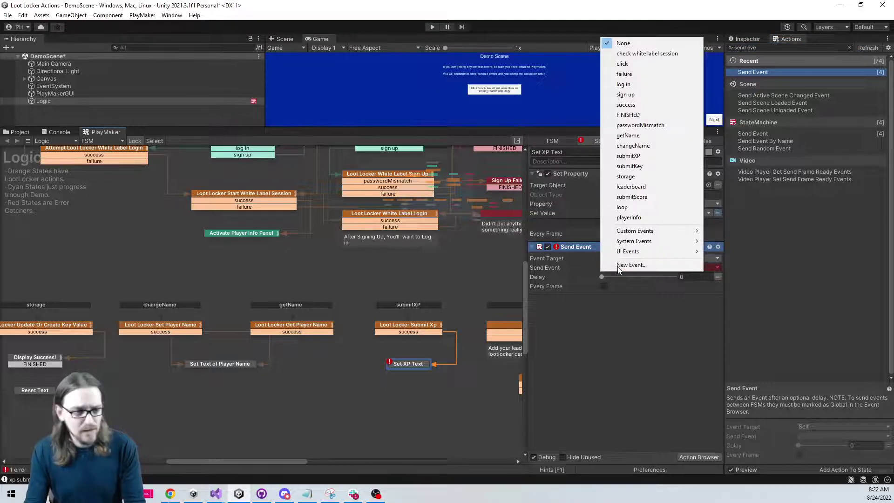
key("Escape")
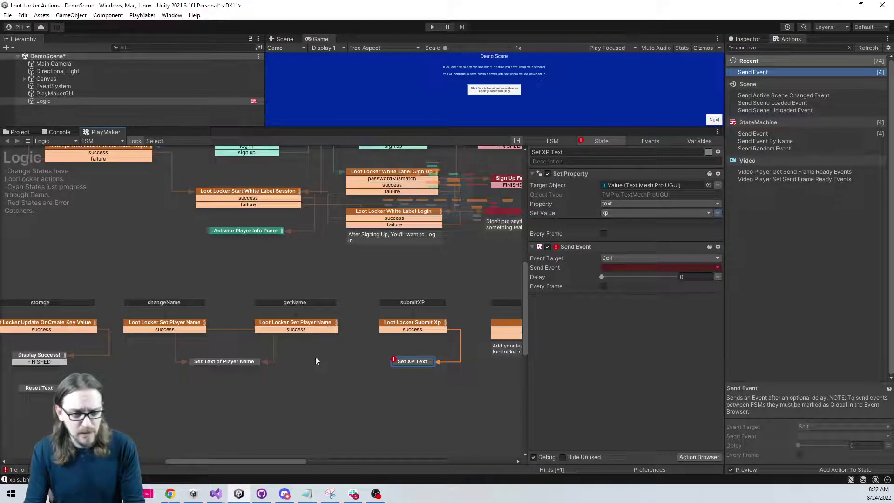
left_click(608, 268)
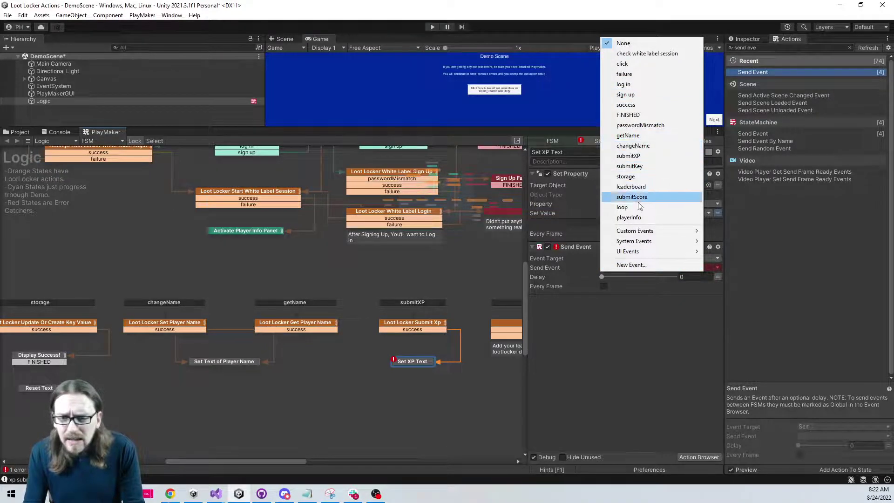
left_click(635, 217)
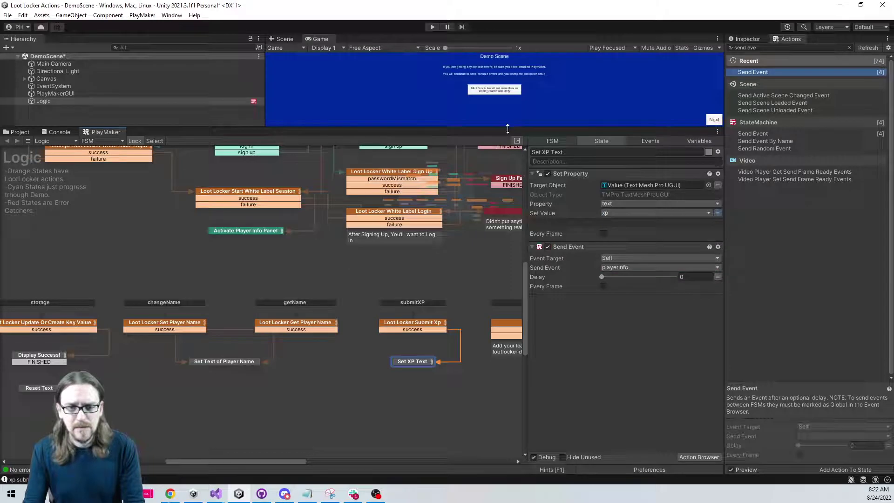
left_click_drag(507, 129, 485, 320)
left_click(432, 26)
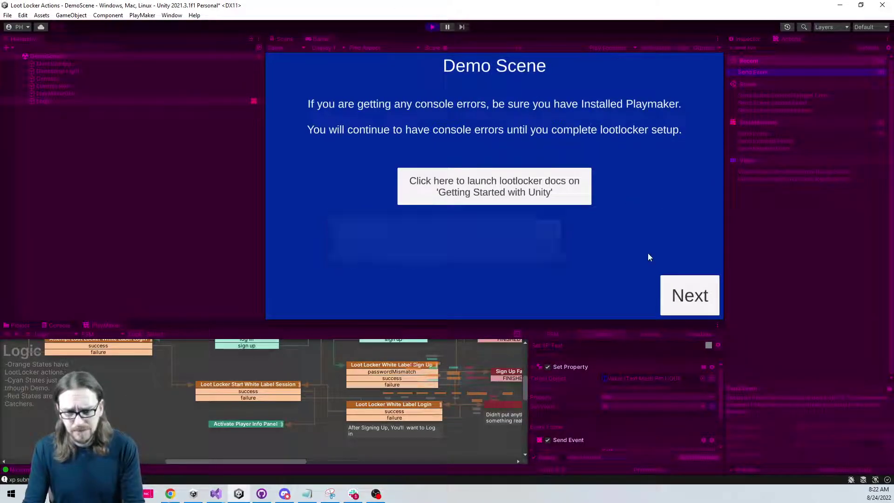
Advance past the intro screen and submit 500 XP for the player
left_click(675, 298)
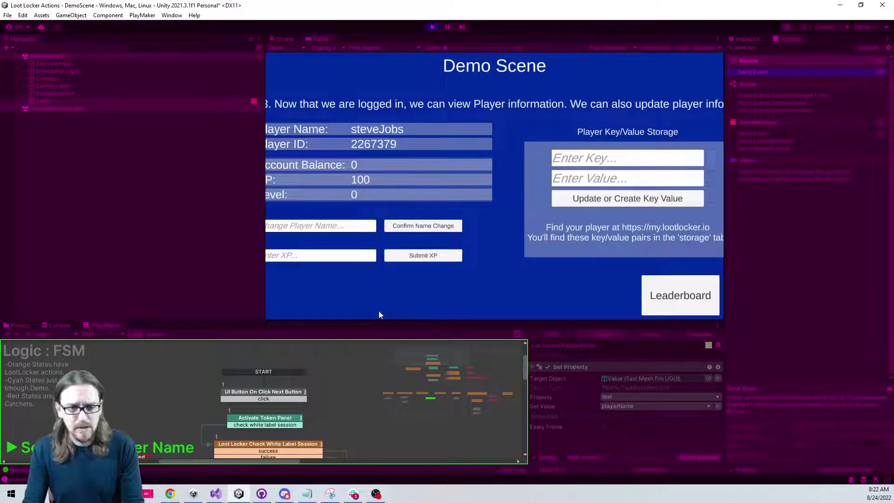
left_click_drag(363, 321, 360, 276)
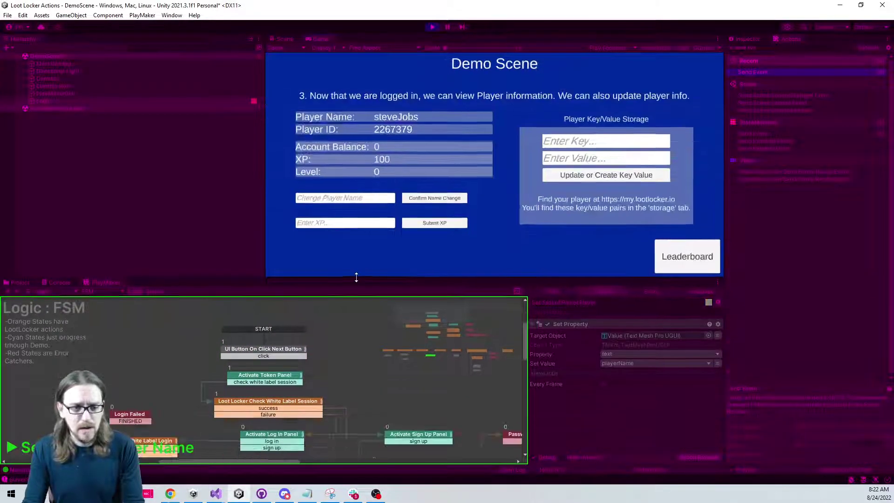
left_click(338, 224)
type("500")
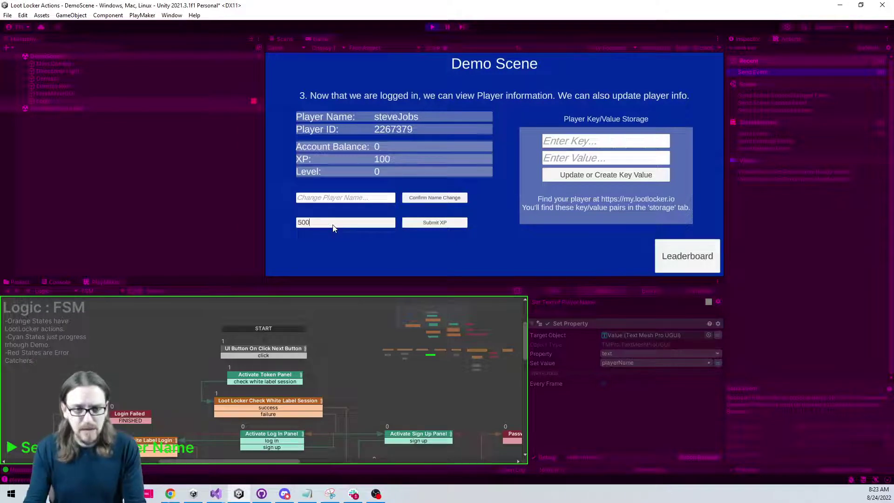
left_click(420, 223)
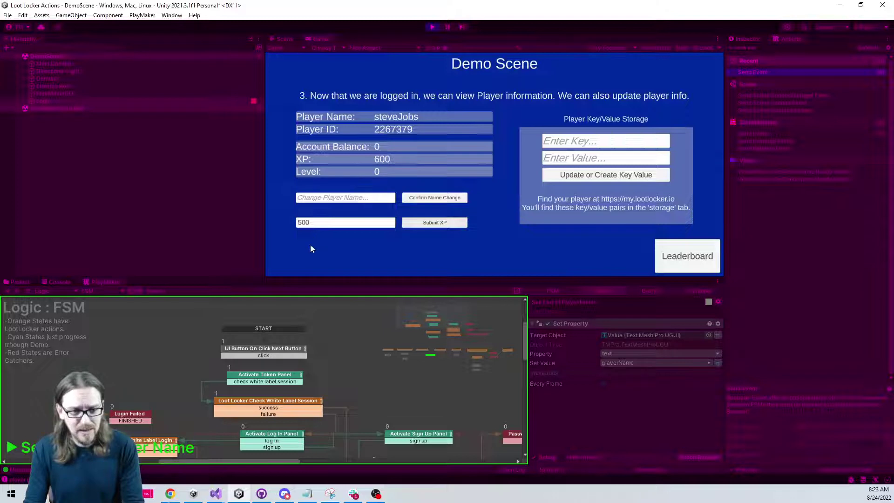
Submit 400 more XP to reach 1000 XP and Level 1, then type storage key 'position'
left_click(314, 223)
type("400")
left_click(418, 224)
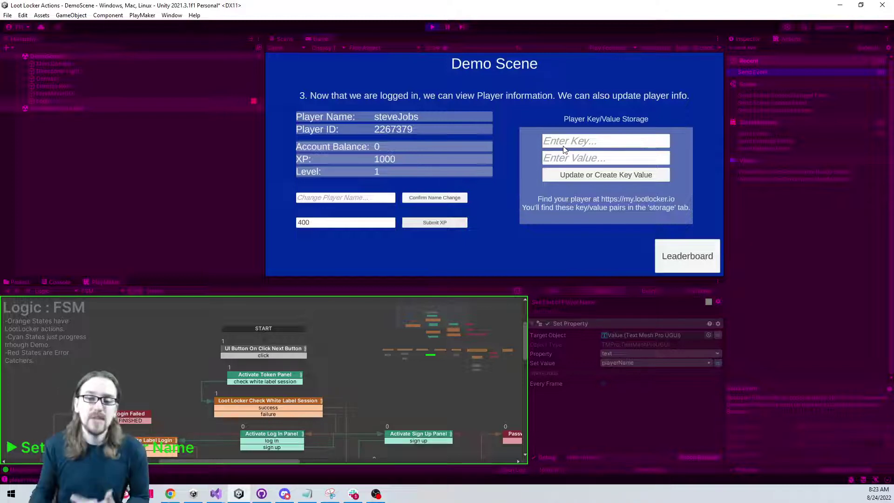
left_click(566, 142)
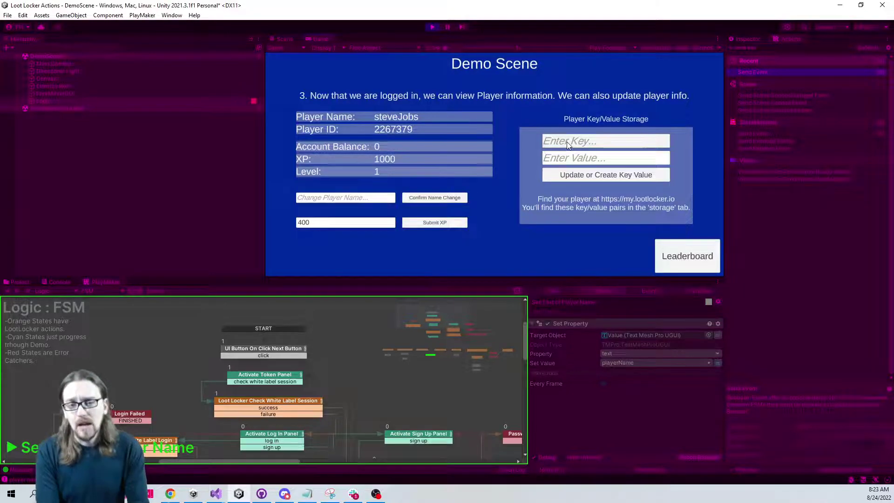
type("position")
Enter value (100,0,213) for key 'position' and save it to player storage
left_click(564, 158)
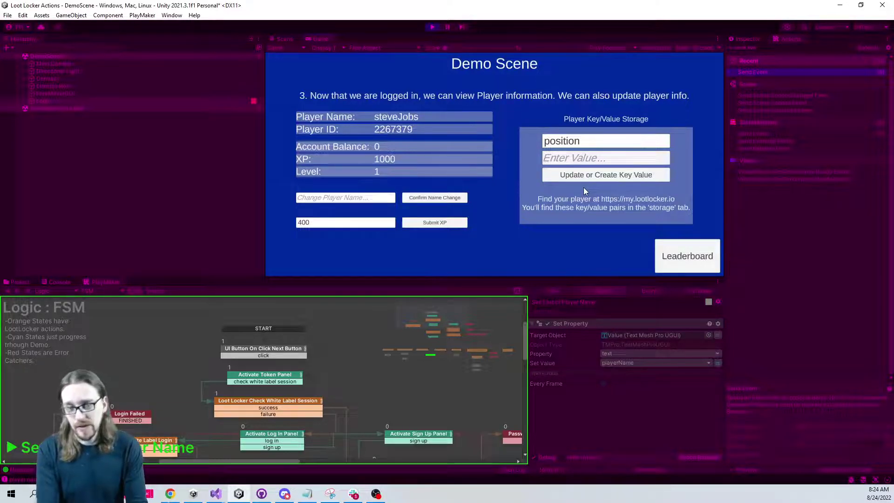
type("(")
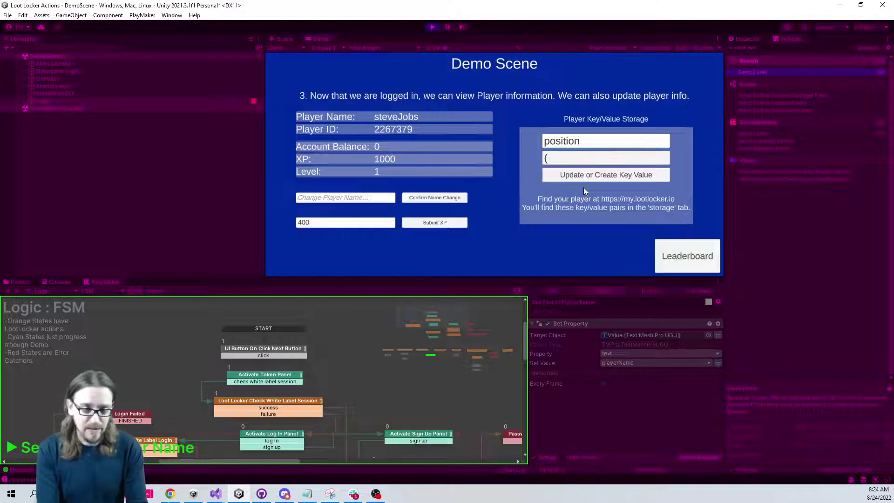
type("10")
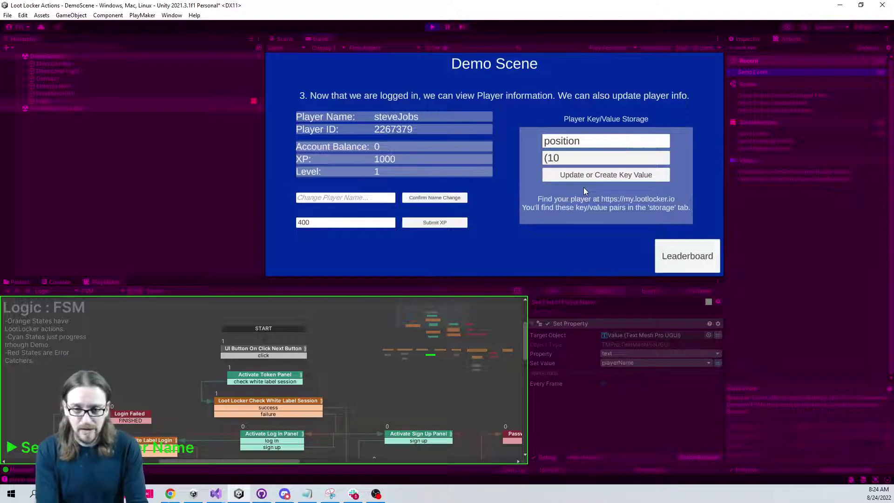
type("0,0,213)")
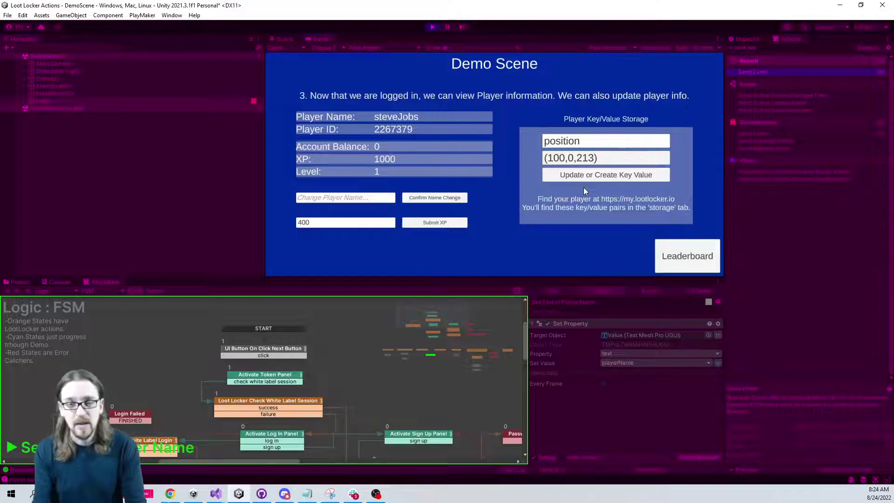
left_click(585, 176)
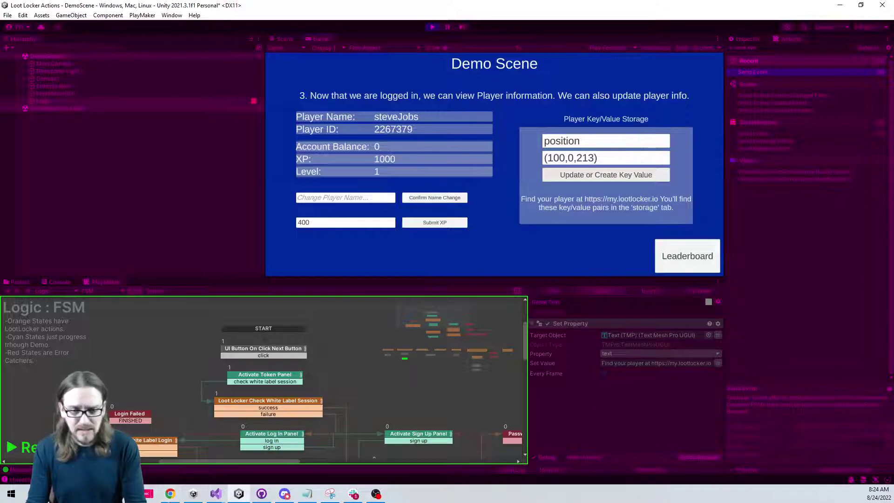
Confirm the demo player's LootLocker Storage holds key position with value (100,0,213)
left_click(180, 491)
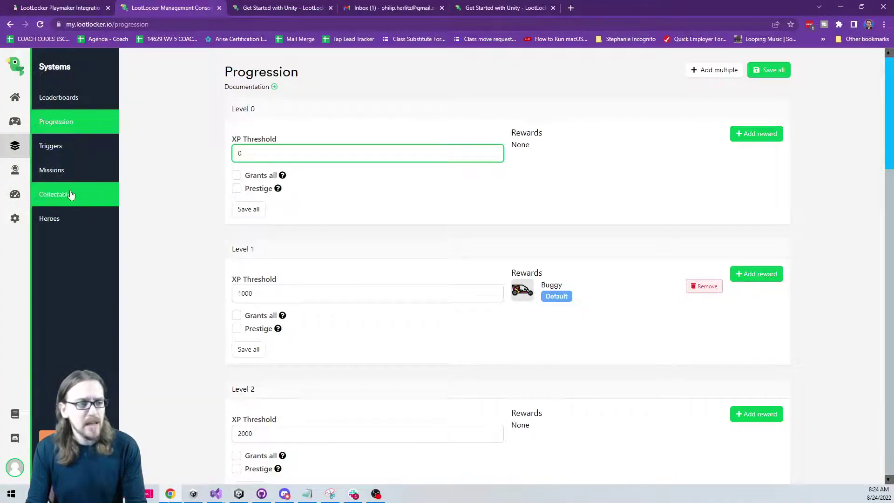
left_click(15, 170)
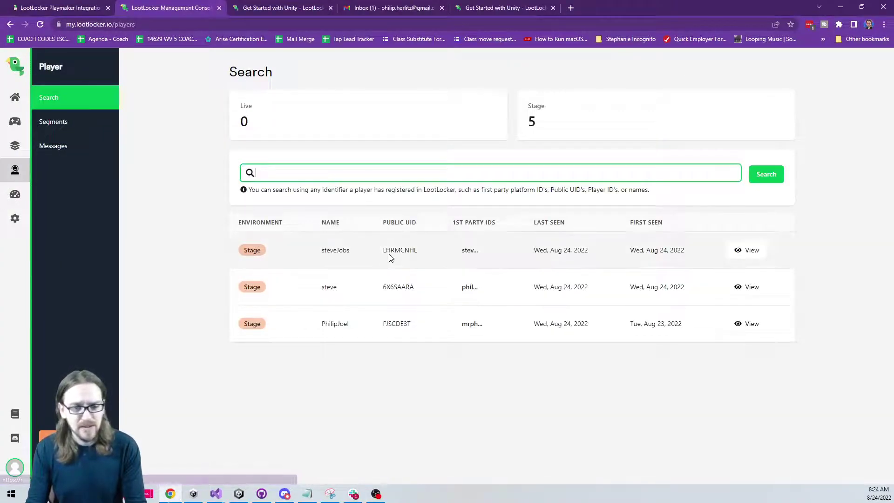
left_click(739, 249)
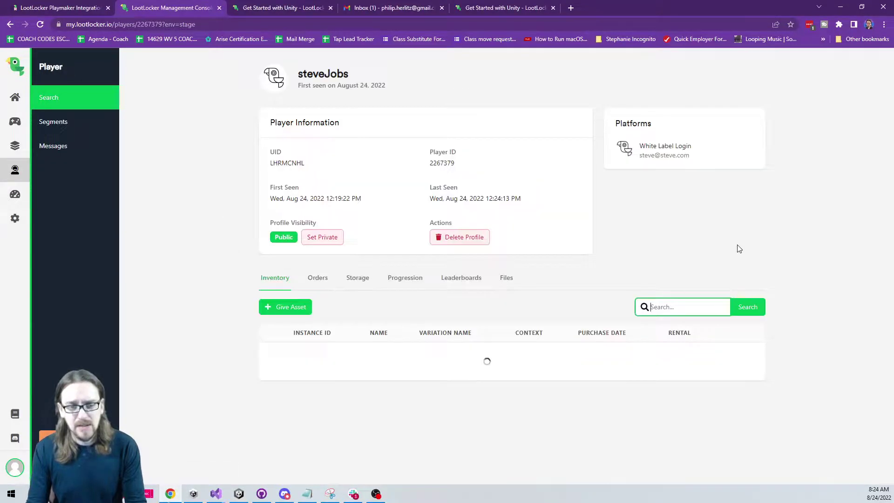
left_click(359, 279)
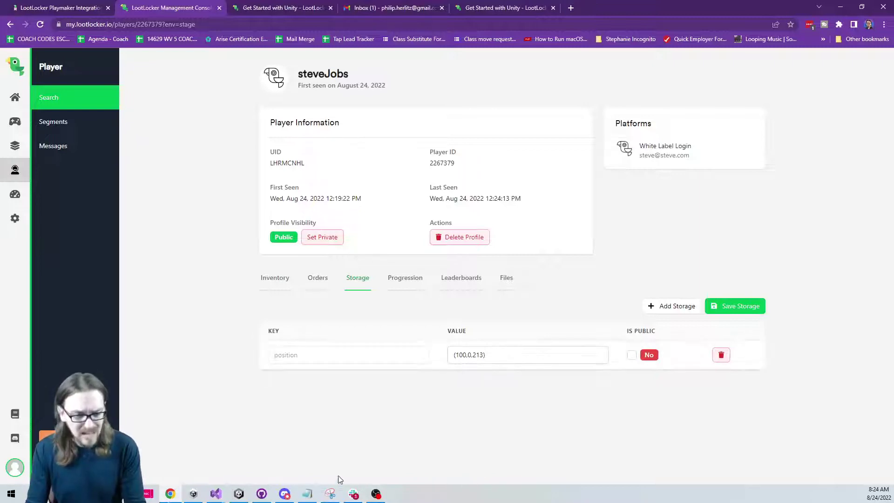
left_click(240, 494)
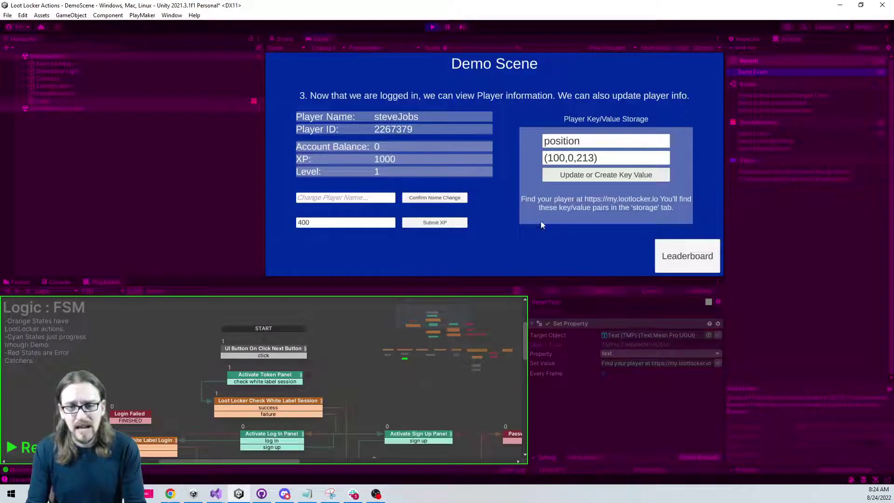
Replace the key with 'favoriteColor' and the value with 'pink', then save the pair
left_click(598, 141)
type("positi")
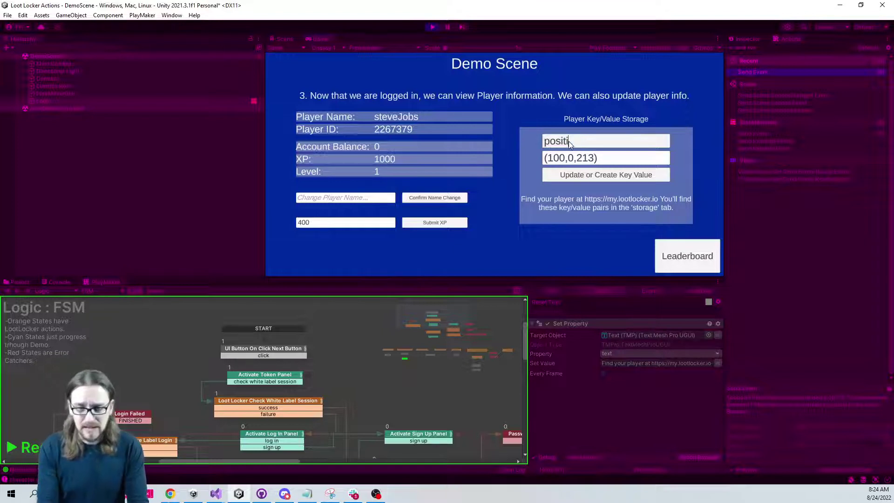
key("BackSpace")
key("BackSpace")
key("BackSpace")
key("BackSpace")
key("BackSpace")
key("BackSpace")
type("favoriteColor")
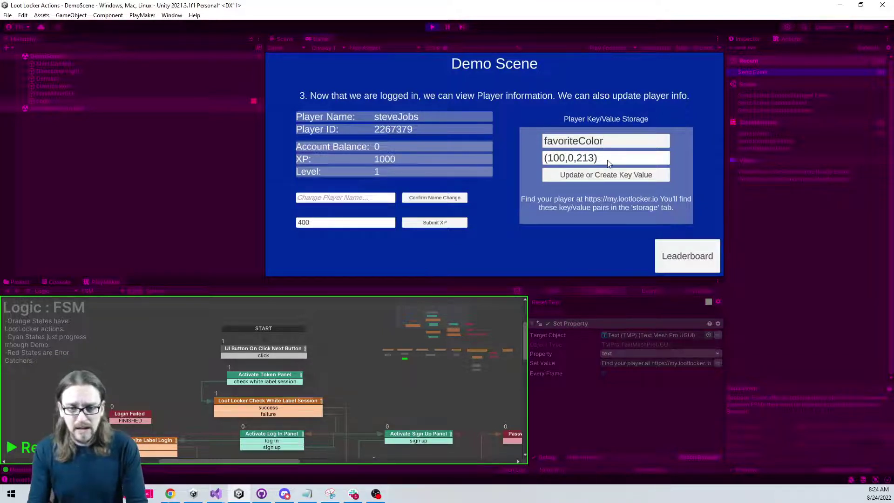
left_click(607, 161)
type("yell")
key("BackSpace")
key("BackSpace")
key("BackSpace")
key("BackSpace")
left_click(554, 175)
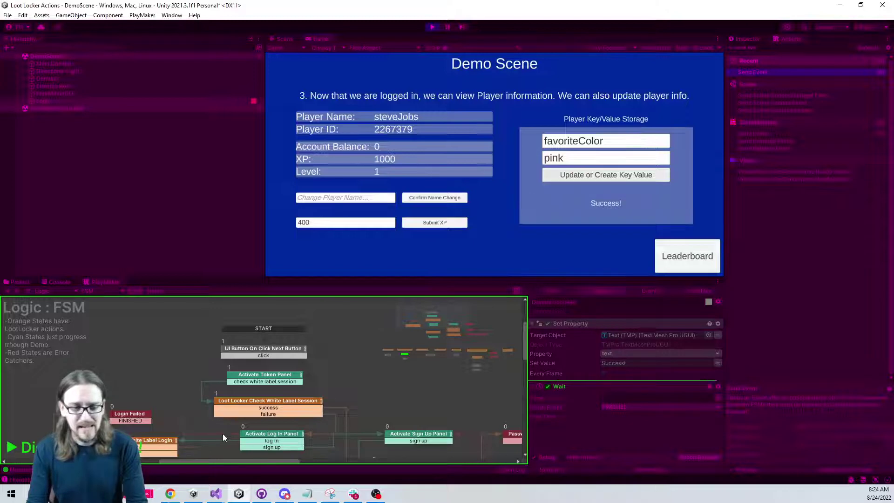
left_click(170, 493)
Reload the player page to show Storage listing favoriteColor pink beside position (100,0,213)
left_click(43, 23)
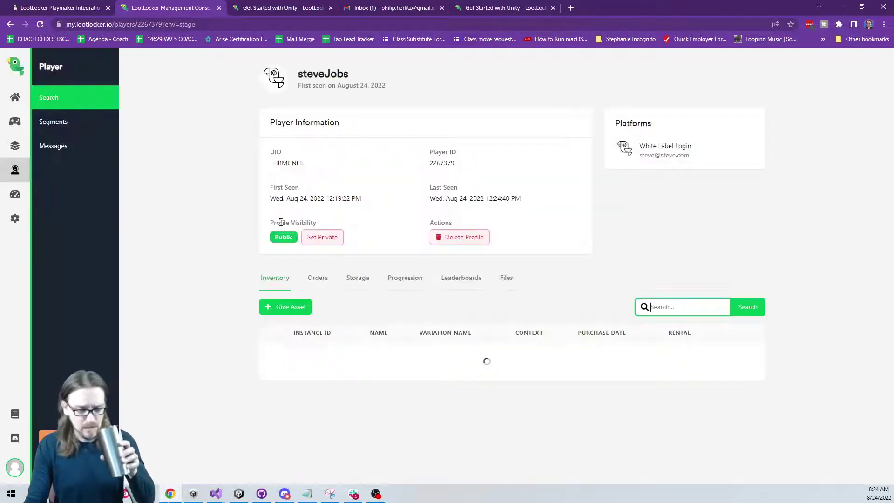
left_click(347, 281)
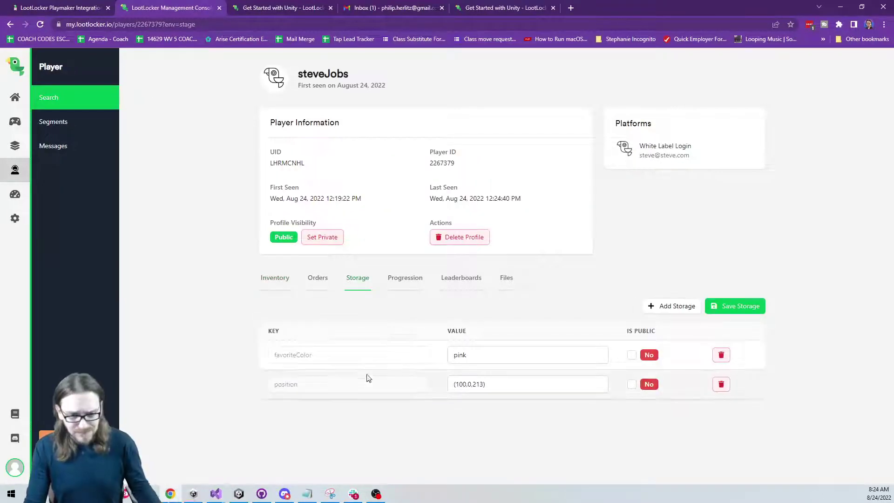
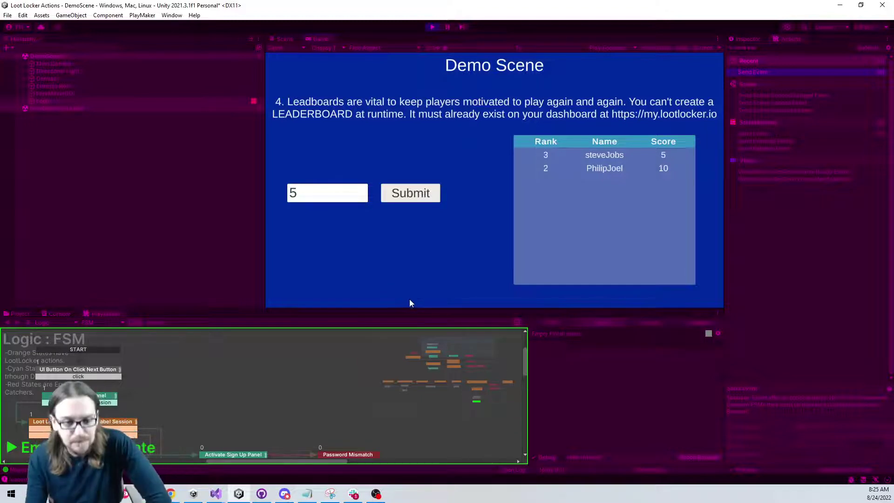
Set the Get Score List state's Int Subtract to subtract 1 from memberRank, then enlarge the Game view
left_click_drag(404, 310, 395, 123)
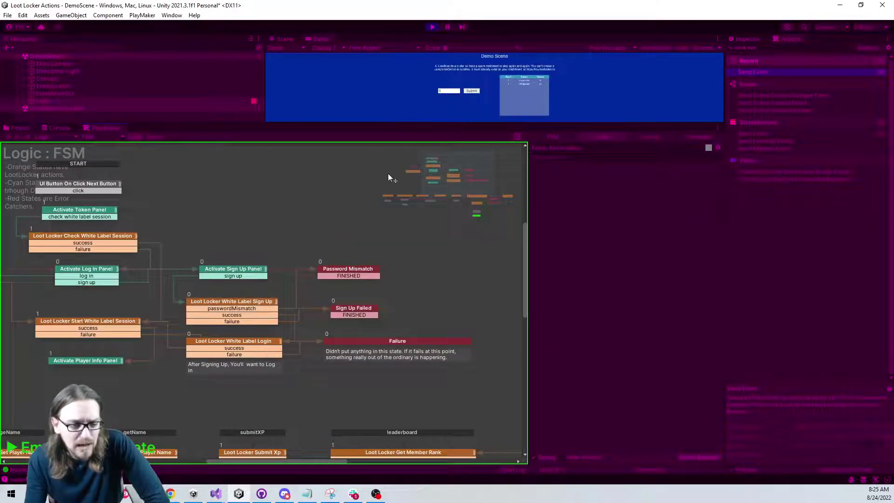
middle_click_drag(315, 426, 298, 217)
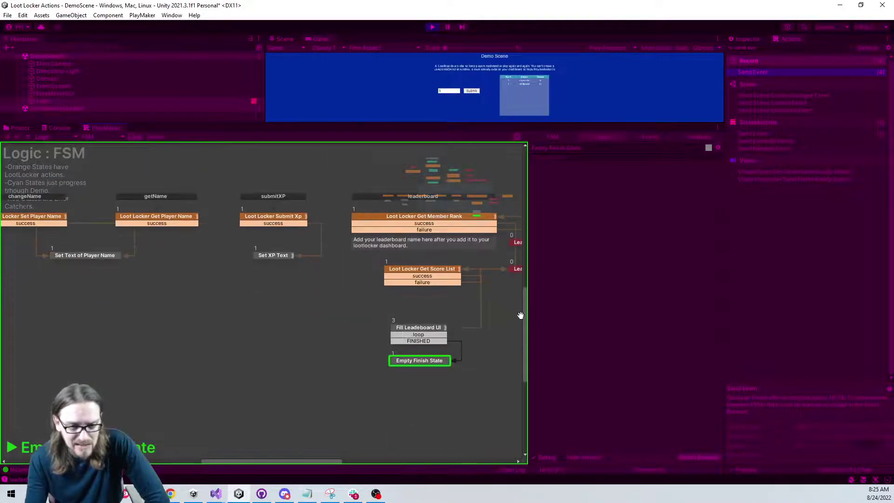
middle_click_drag(519, 314, 435, 376)
left_click(333, 285)
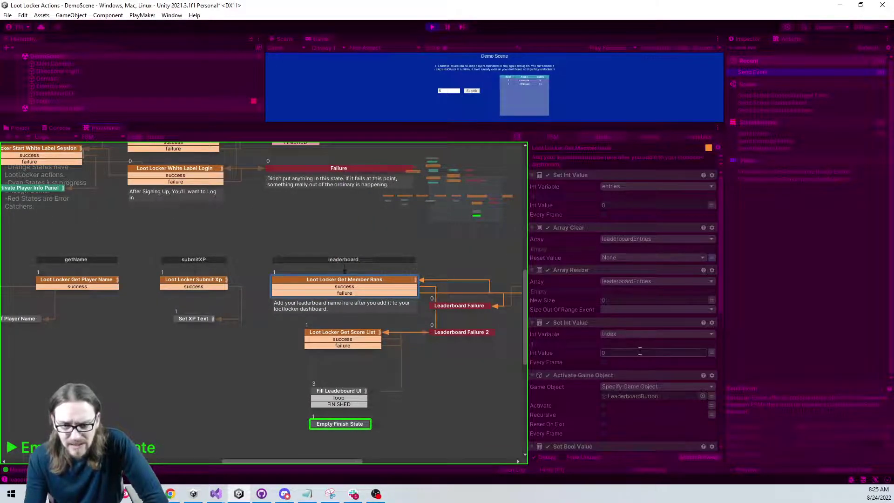
scroll(596, 273, "down", 3)
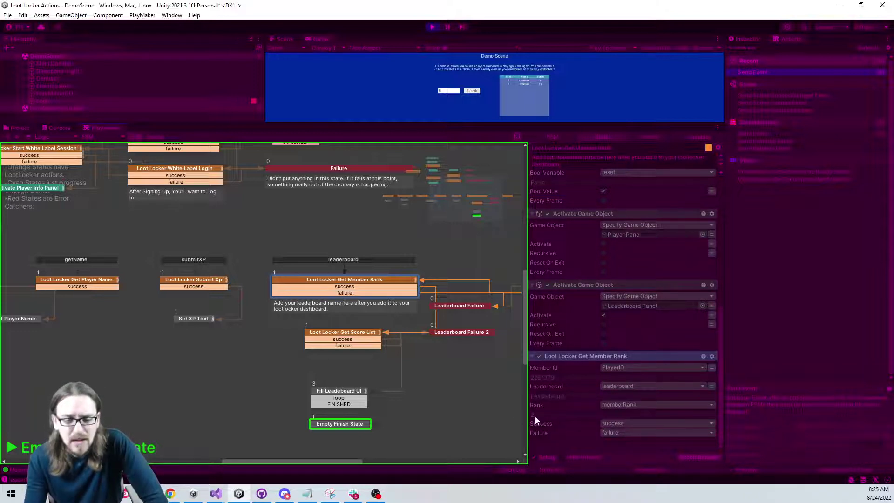
left_click(347, 335)
left_click_drag(598, 199, 616, 204)
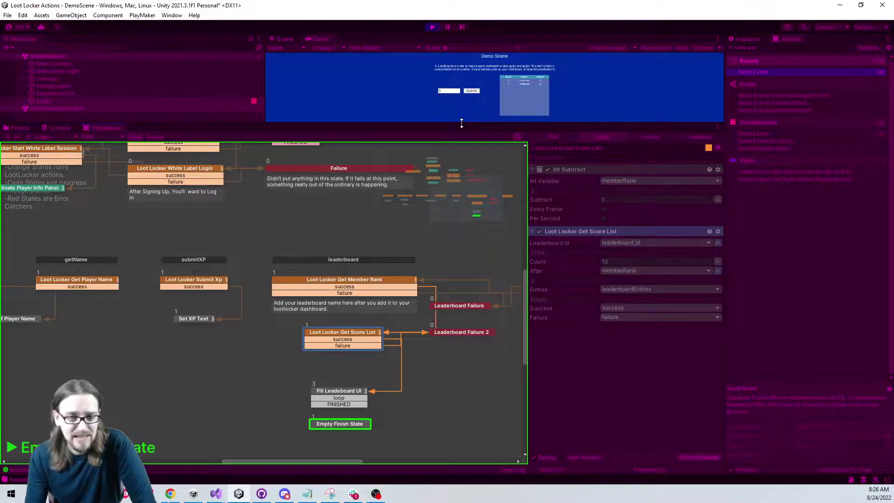
left_click_drag(461, 122, 465, 309)
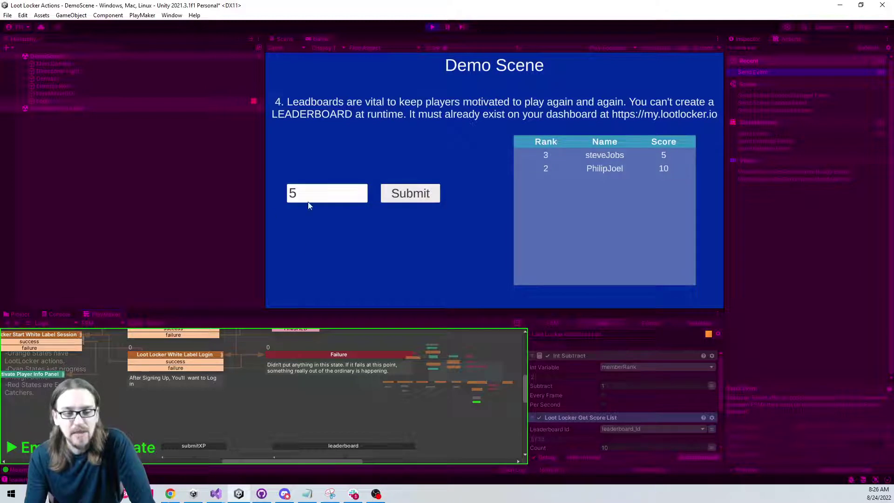
Replace the score 5 with 90 in the demo scene and submit it
left_click(321, 194)
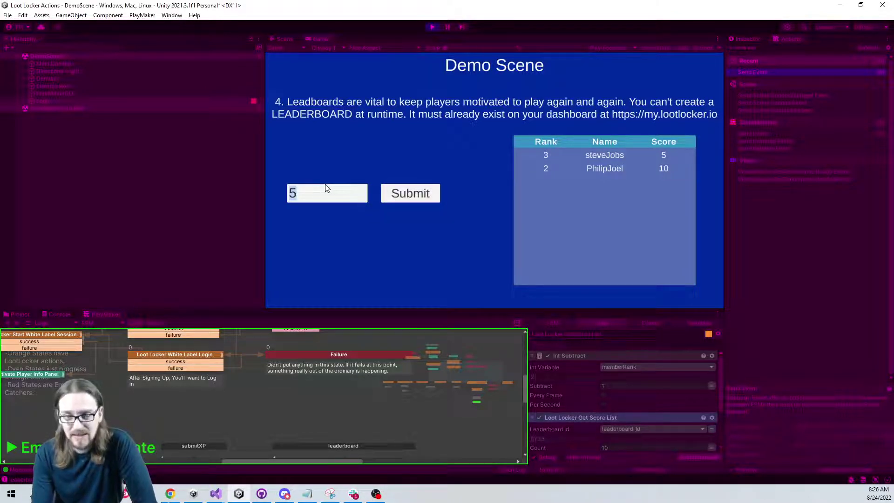
type("90")
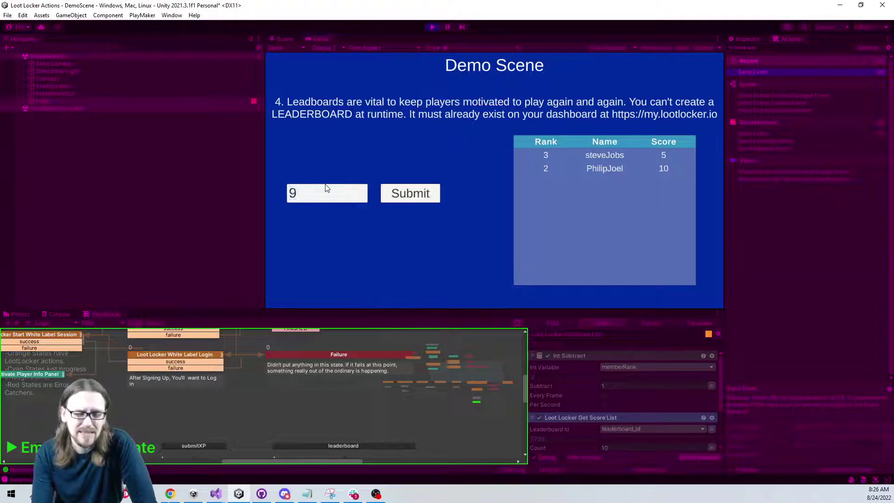
left_click(423, 199)
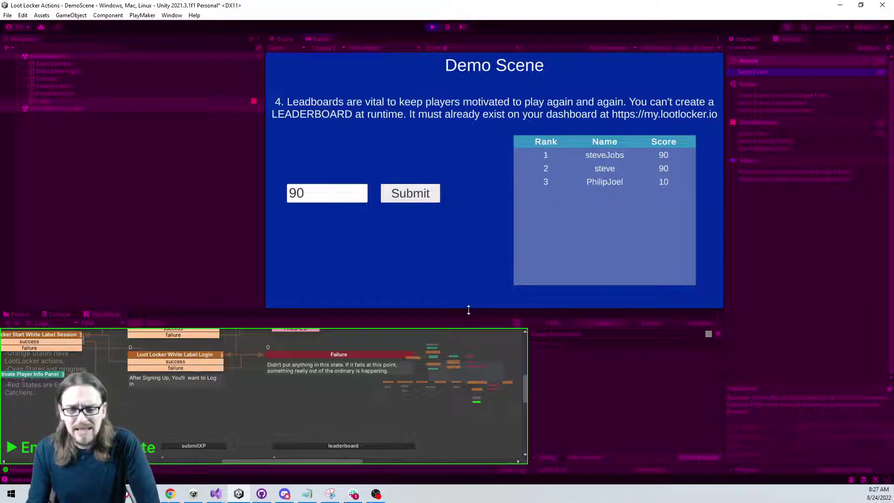
Change the Get Score List After value from memberRank to a plain 0
left_click_drag(468, 309, 470, 123)
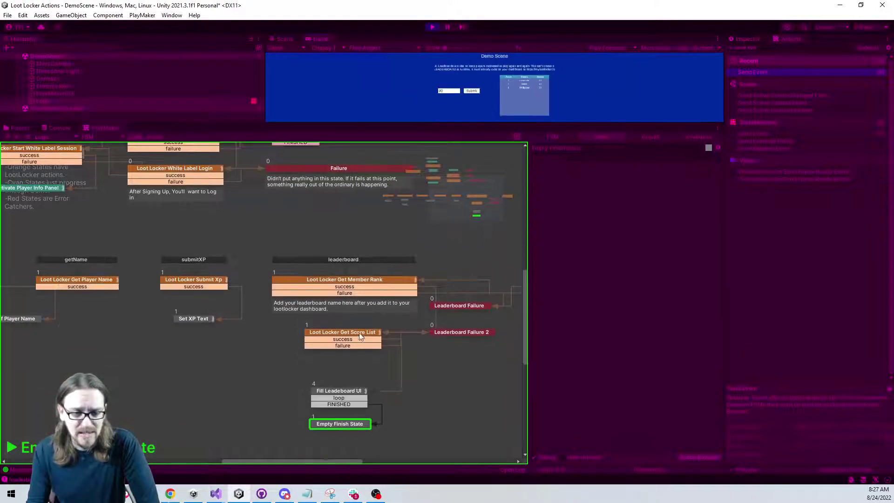
left_click(311, 281)
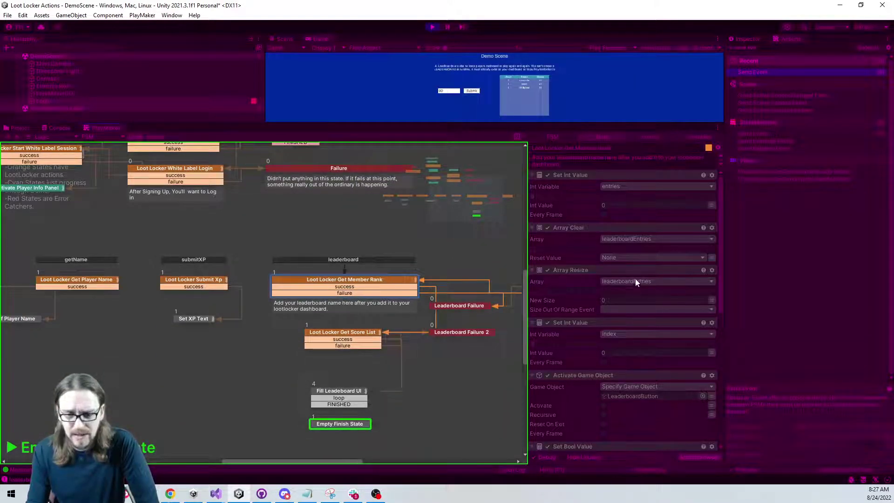
left_click(354, 332)
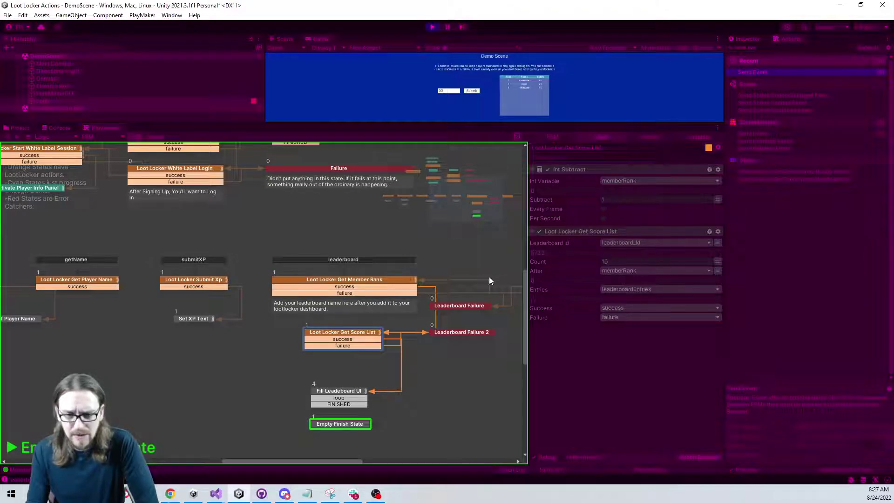
left_click(717, 271)
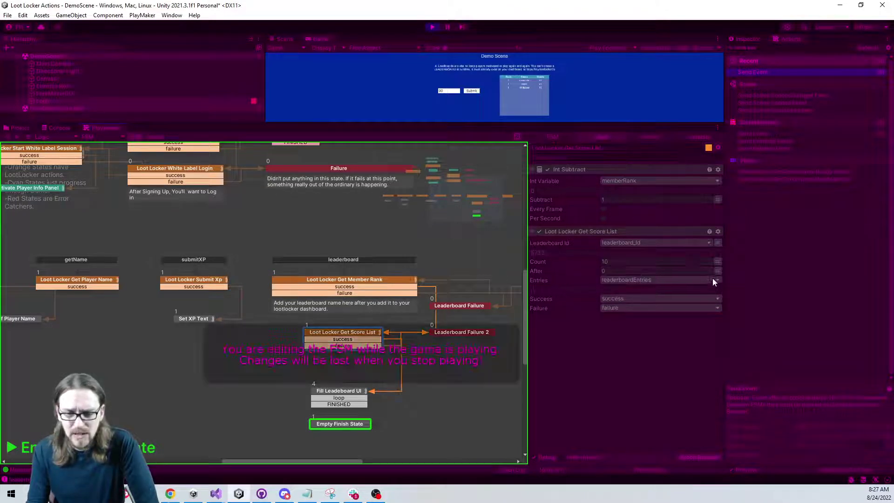
left_click(603, 272)
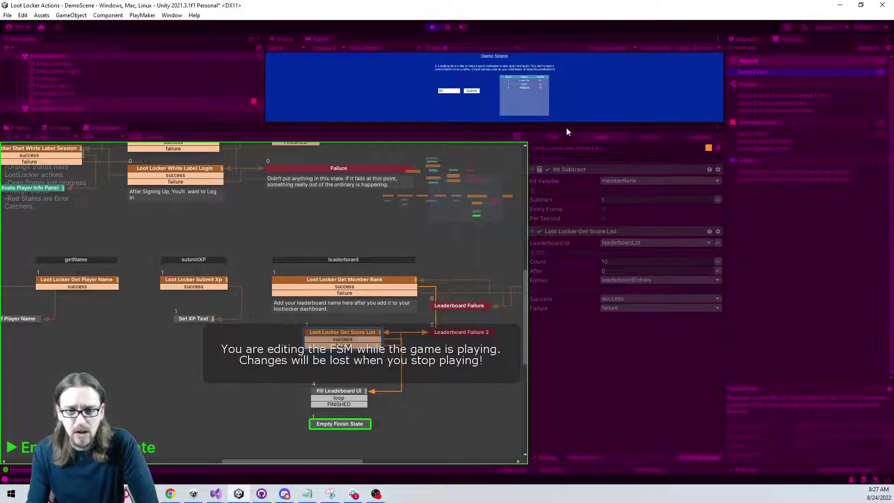
Enlarge the Game view, select the score 90, and switch to the LootLocker console
left_click_drag(565, 124, 564, 329)
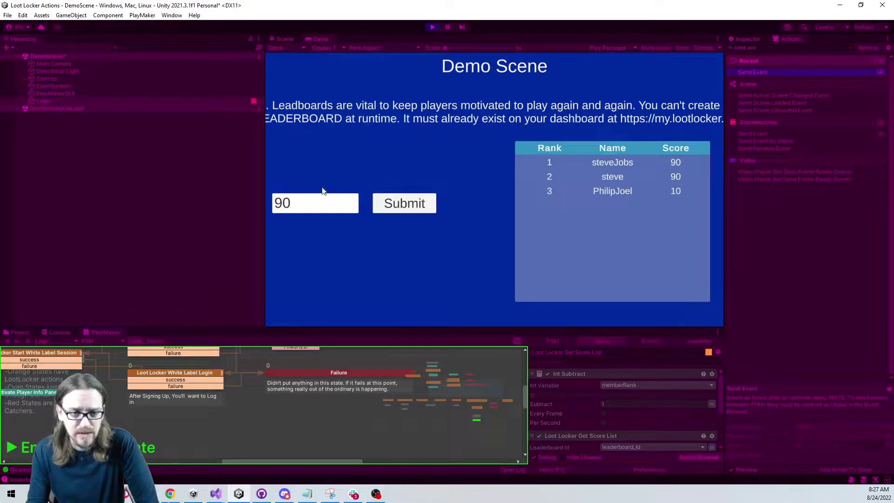
left_click(357, 205)
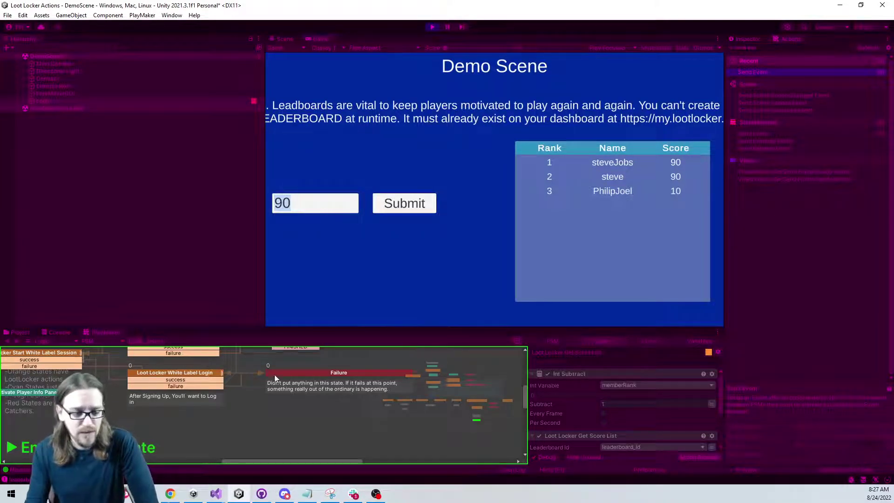
left_click(176, 496)
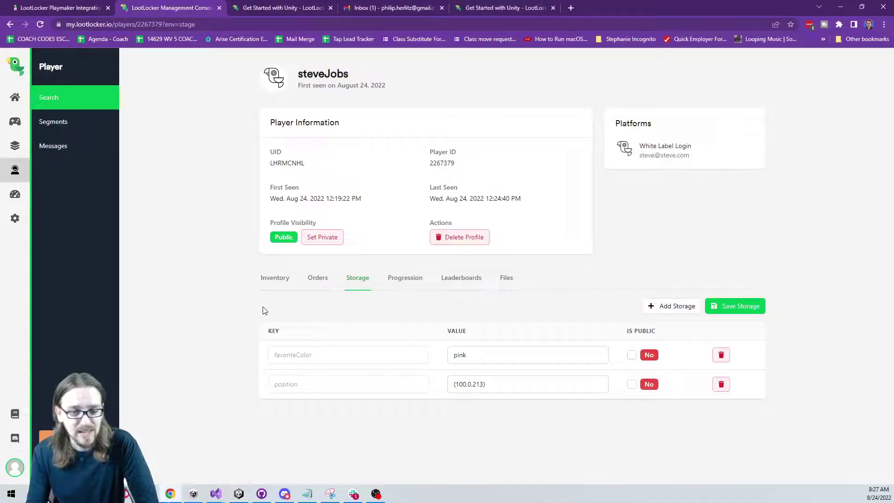
Enable Overwrite score on submit for the Leaderboard leaderboard and save it
left_click(21, 142)
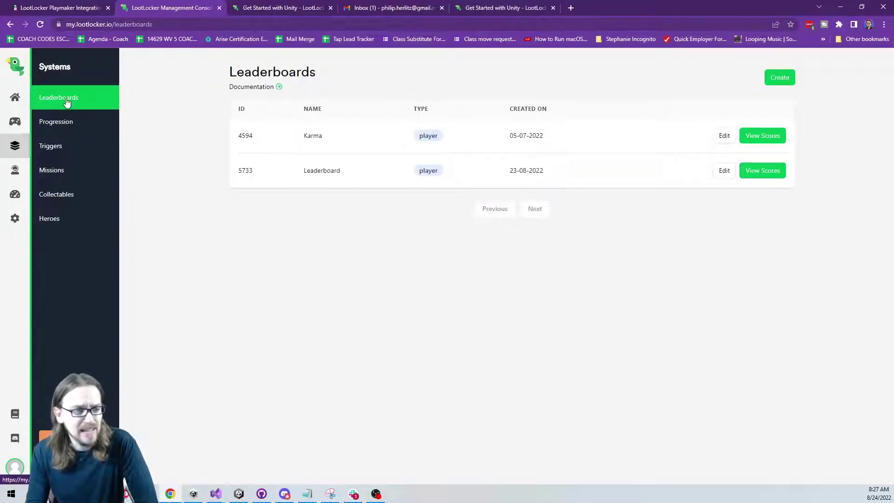
left_click(731, 170)
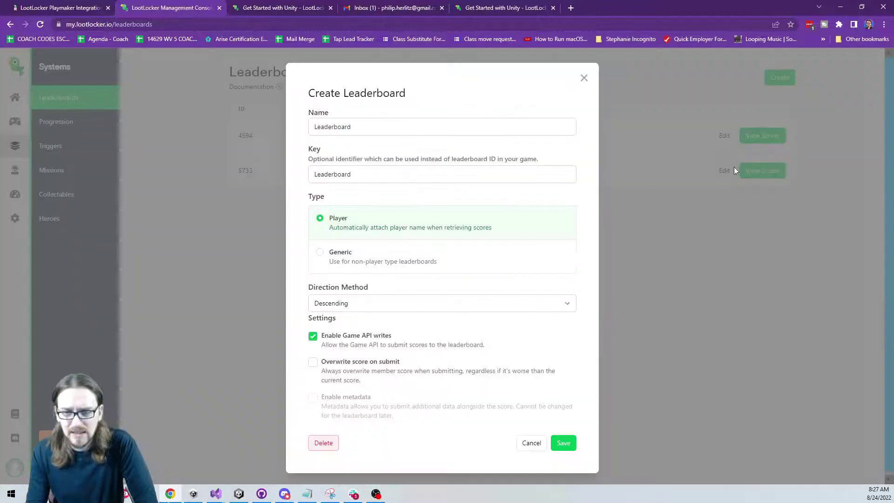
left_click(369, 369)
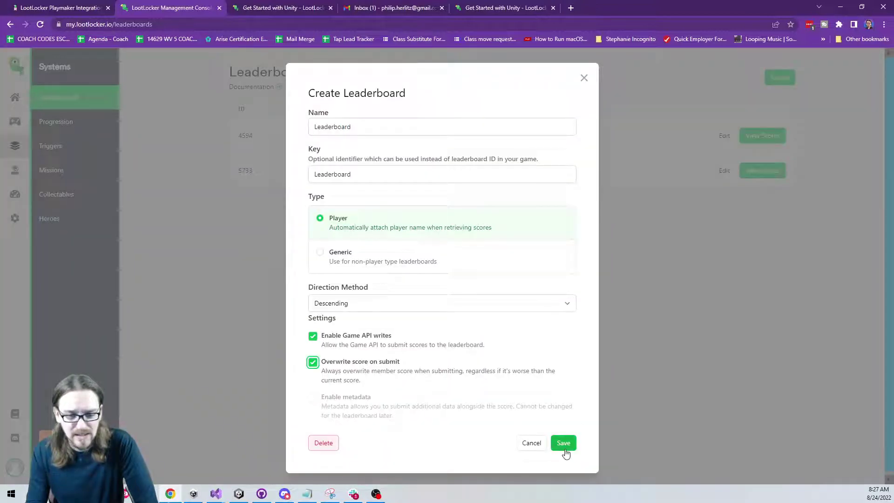
left_click(563, 446)
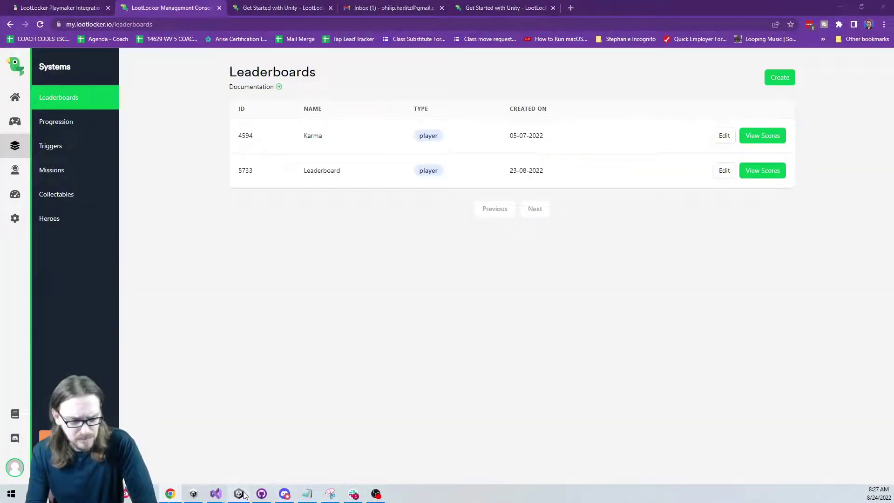
left_click(238, 493)
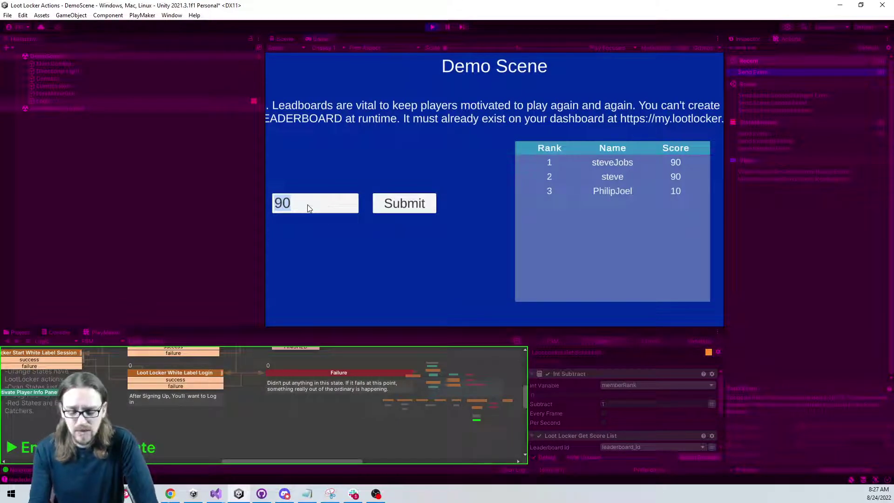
Submit a score of 5 to overwrite the earlier 90, then return to LootLocker
type("5")
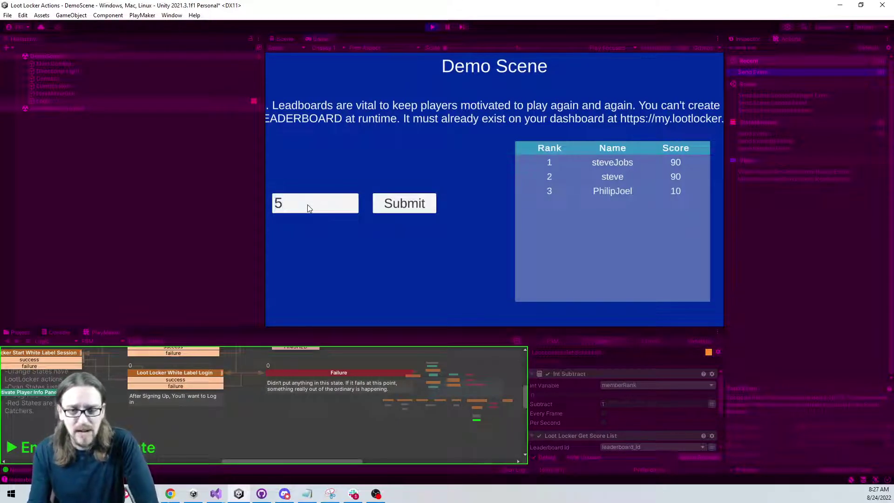
left_click(377, 209)
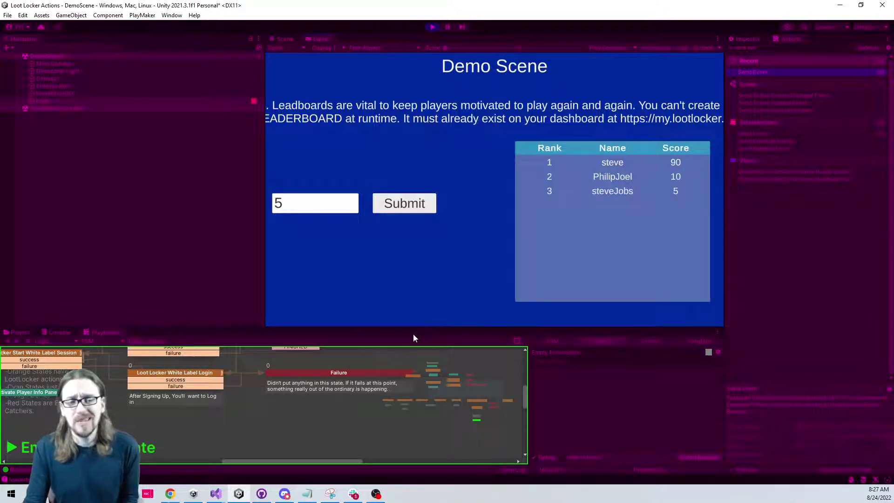
left_click_drag(409, 326, 410, 280)
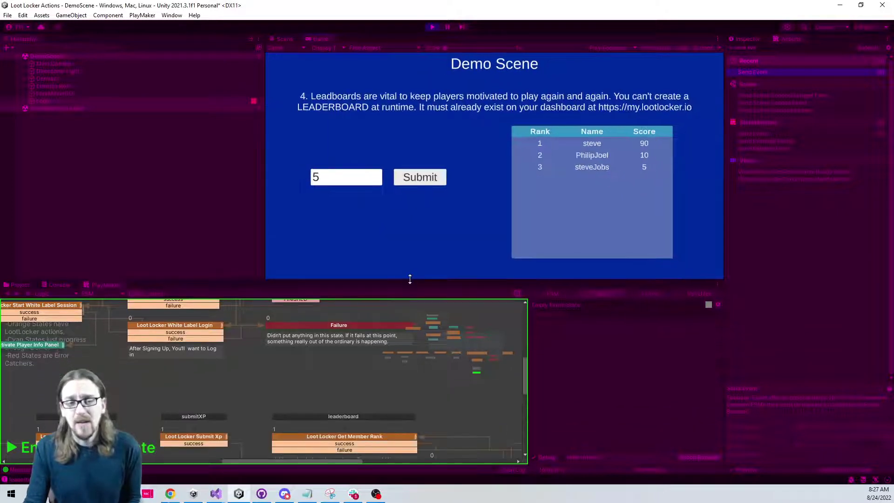
left_click(170, 494)
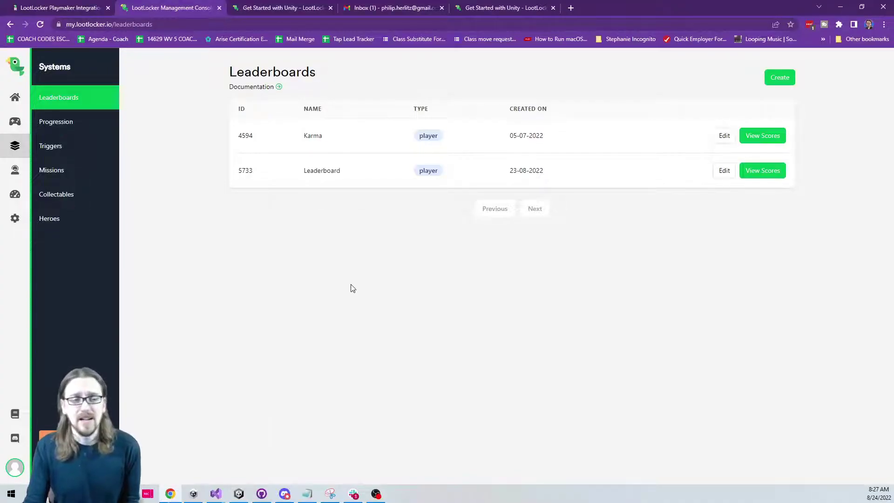